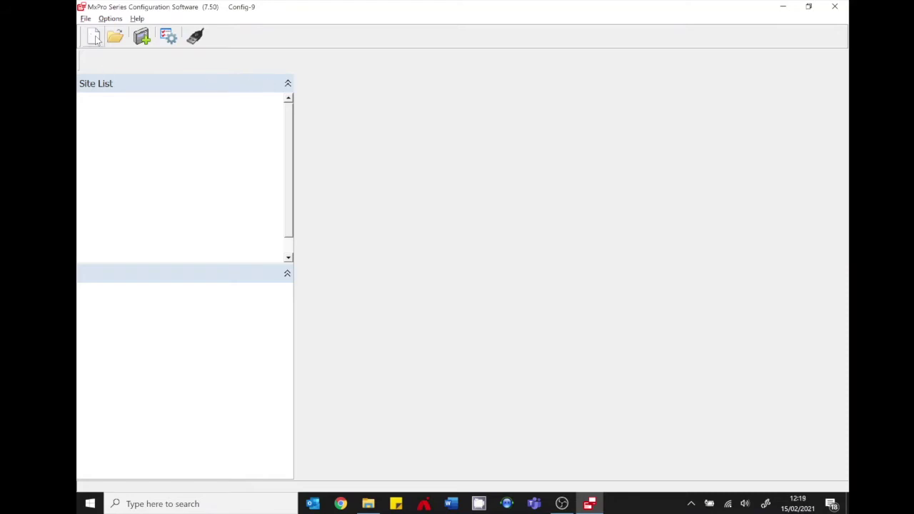
Connect to the fire panel and start transferring its configuration to the PC as a stand-alone panel.
{"action": "left_click", "coordinate": [195, 37]}
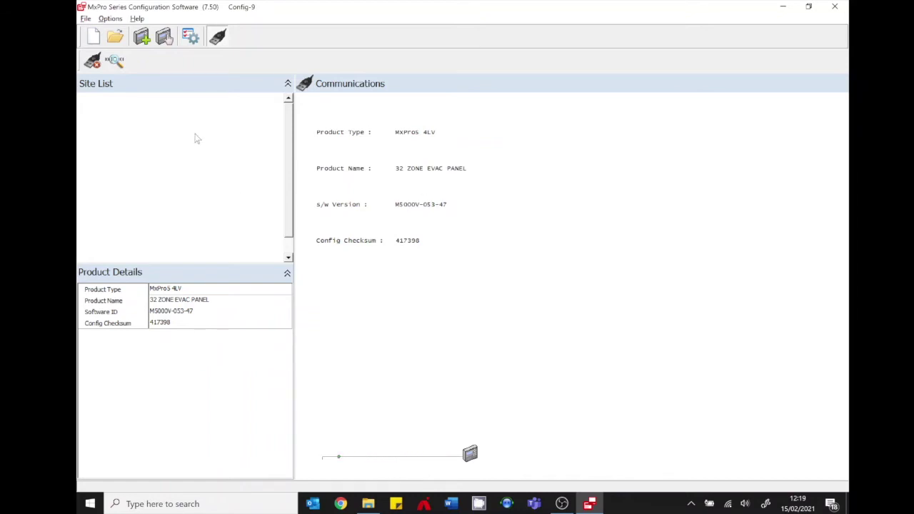
{"action": "left_click", "coordinate": [85, 18]}
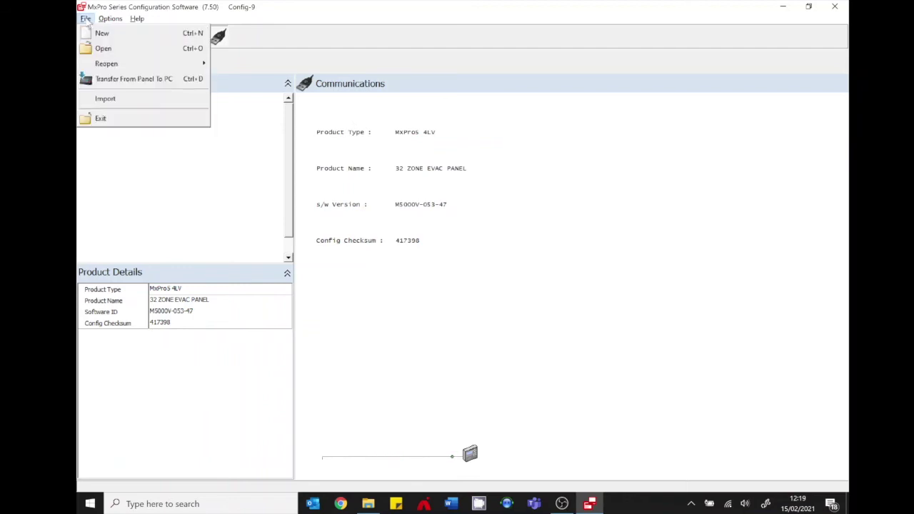
{"action": "left_click", "coordinate": [141, 80]}
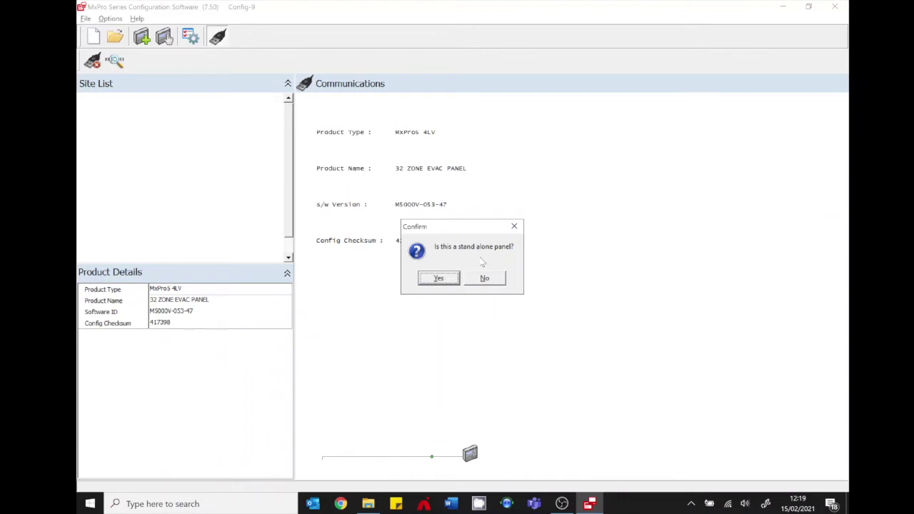
{"action": "left_click", "coordinate": [437, 280]}
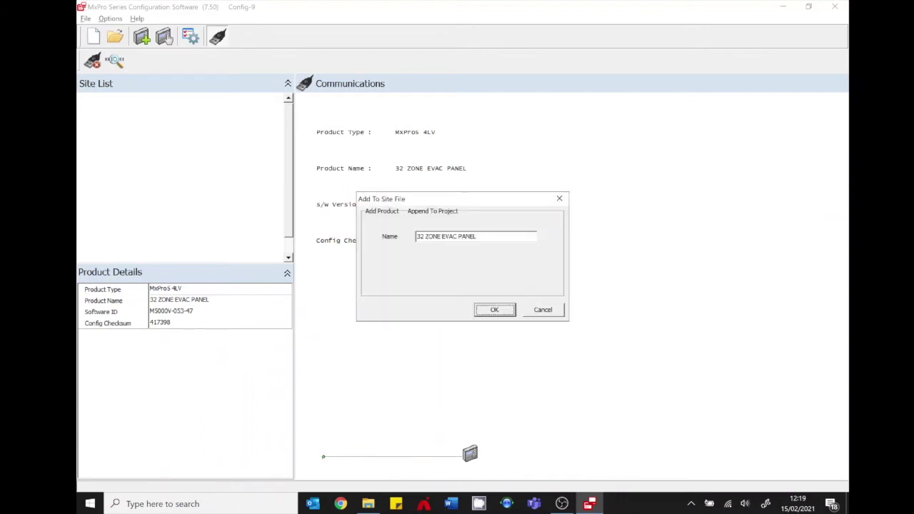
Name the received product 18 ZONE EVAC PANEL and complete the data transfer into the site file.
{"action": "left_click", "coordinate": [424, 237]}
{"action": "key", "text": "BackSpace"}
{"action": "key", "text": "BackSpace"}
{"action": "type", "text": "18"}
{"action": "left_click", "coordinate": [503, 311]}
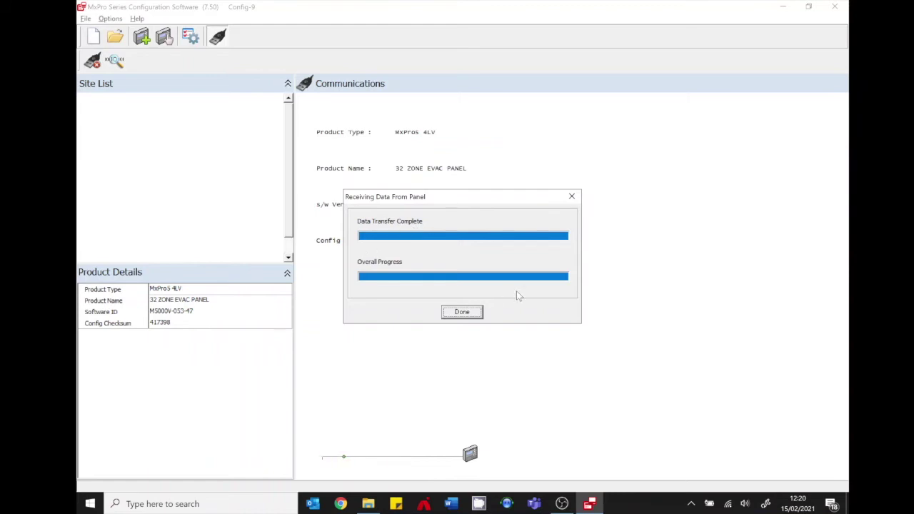
{"action": "left_click", "coordinate": [464, 314]}
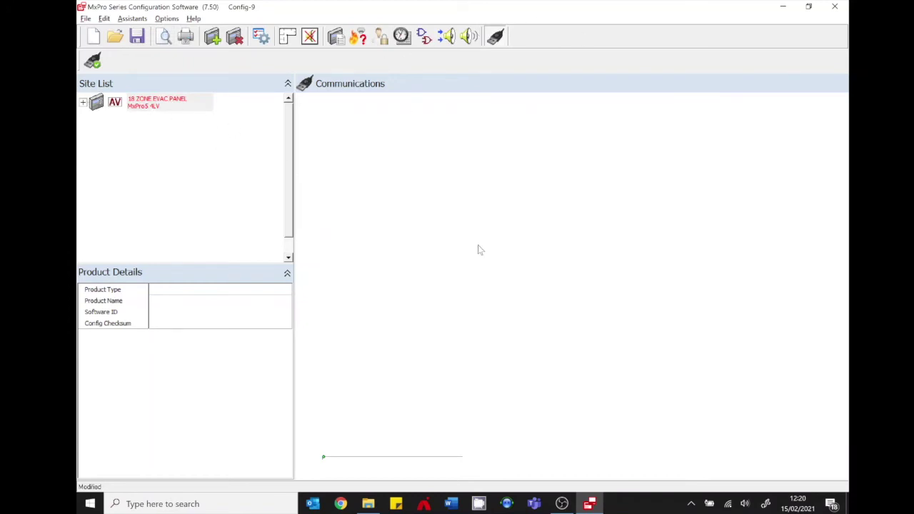
Examine the input and output layouts of the IO cards at addresses 28 and 27 on the peripheral bus.
{"action": "left_click", "coordinate": [84, 104]}
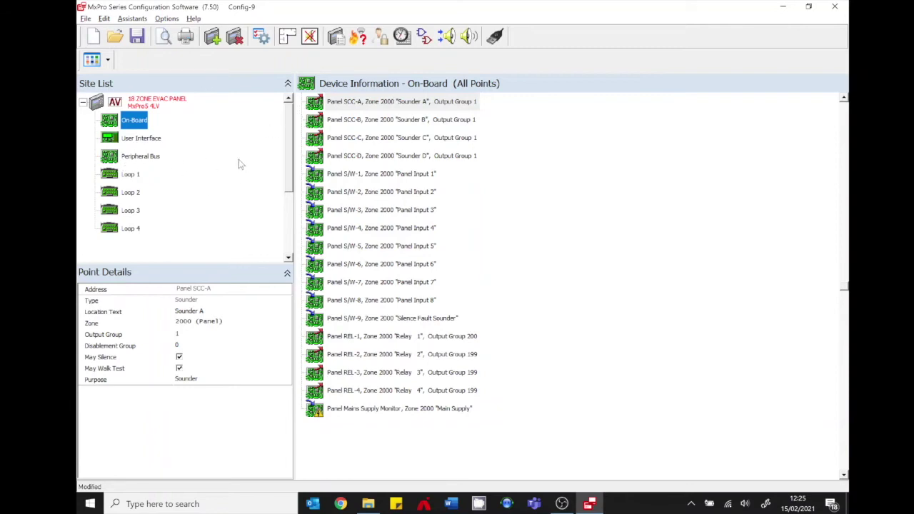
{"action": "left_click", "coordinate": [140, 159]}
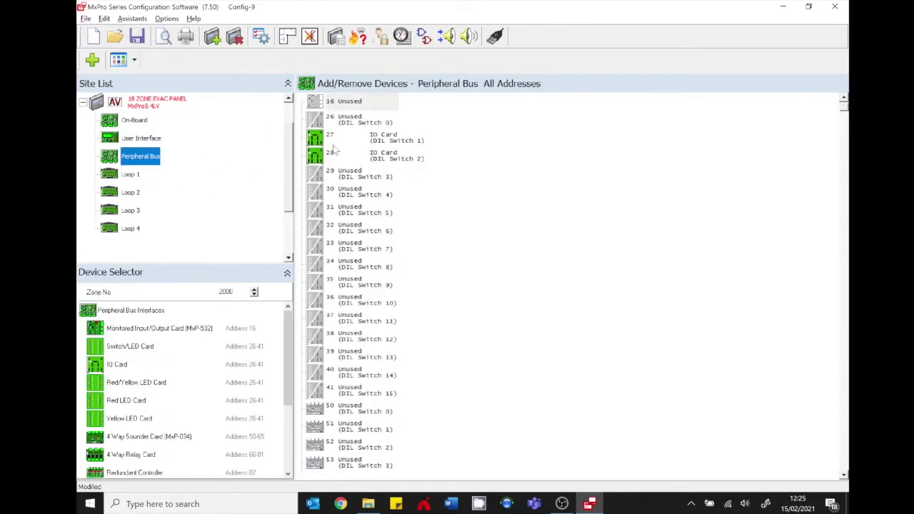
{"action": "left_click", "coordinate": [328, 155]}
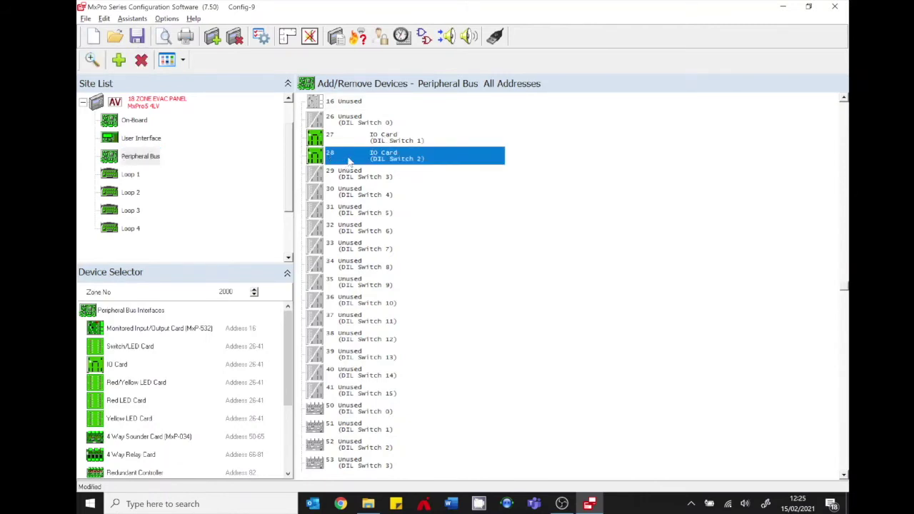
{"action": "left_click", "coordinate": [91, 60]}
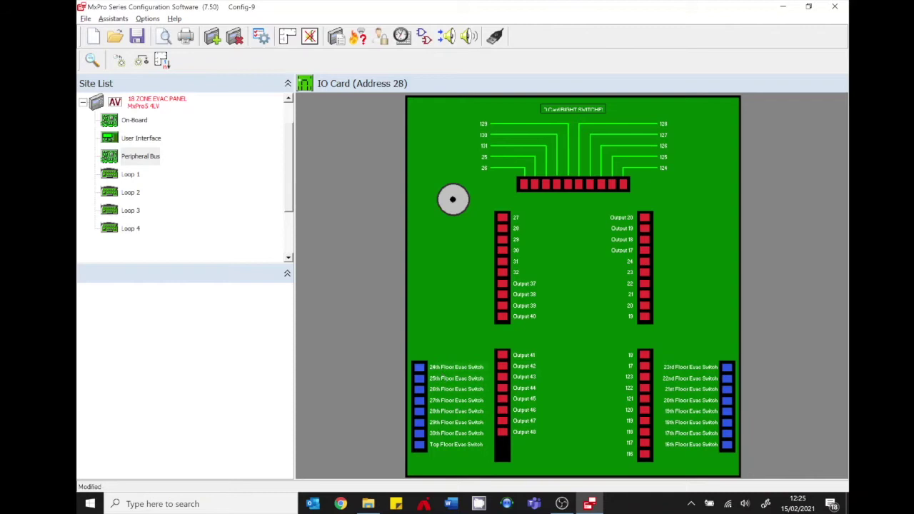
{"action": "left_click", "coordinate": [135, 160]}
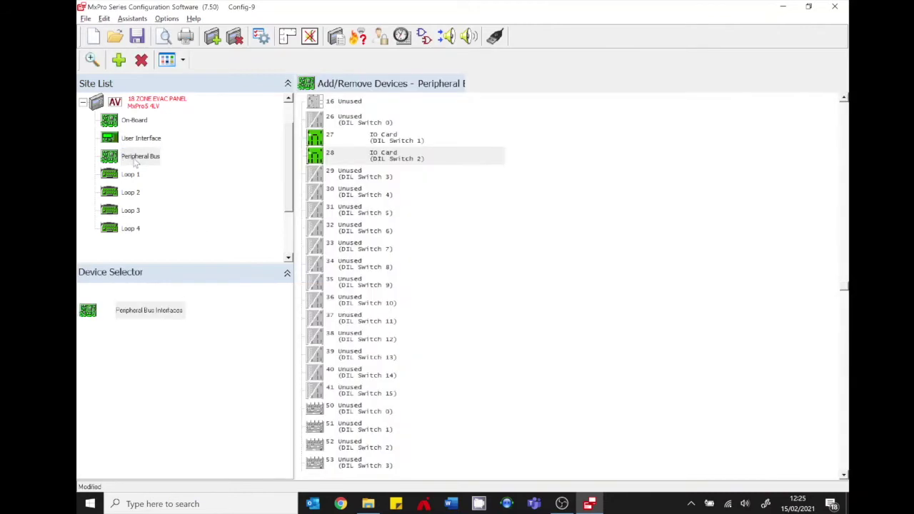
{"action": "left_click", "coordinate": [328, 142]}
{"action": "left_click", "coordinate": [93, 63]}
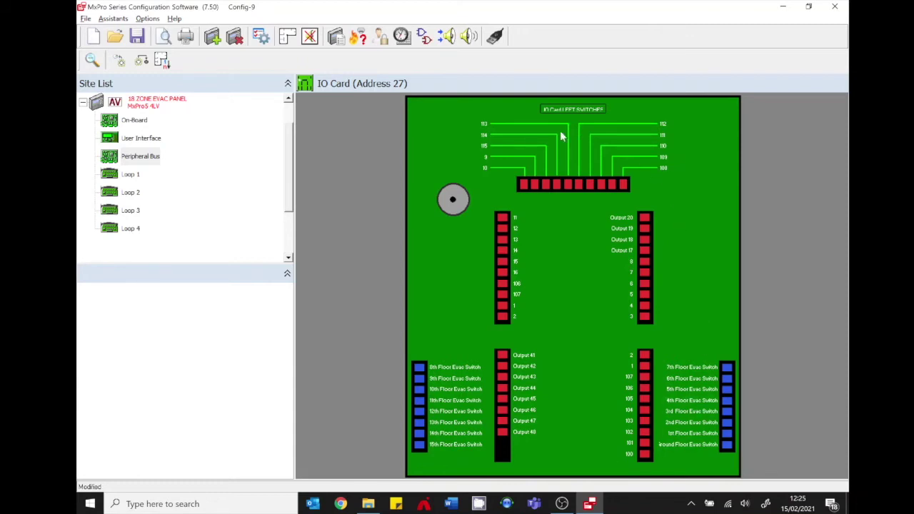
Add an AV Sounder (VLS100) from the ancillary devices at address 1 of Loop 1.
{"action": "left_click", "coordinate": [130, 175]}
{"action": "left_click", "coordinate": [348, 174]}
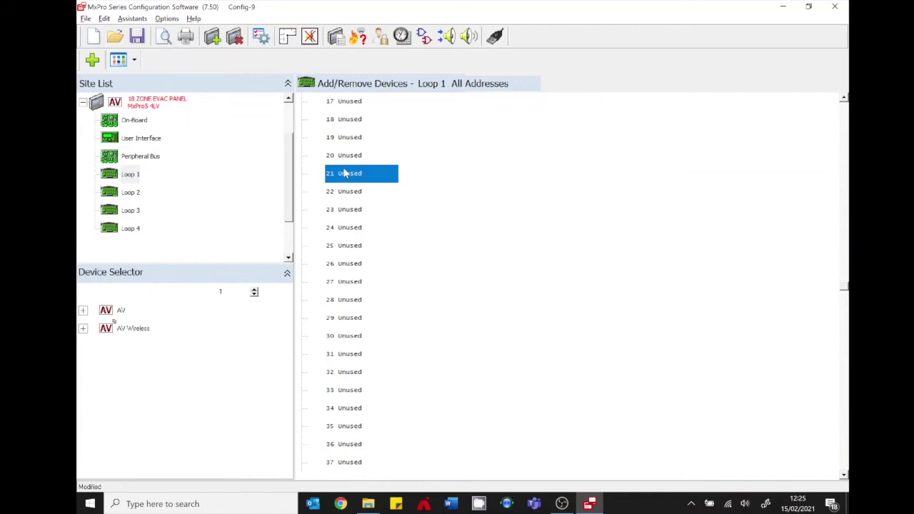
{"action": "key", "text": "Page_Up"}
{"action": "key", "text": "Page_Up"}
{"action": "key", "text": "Page_Up"}
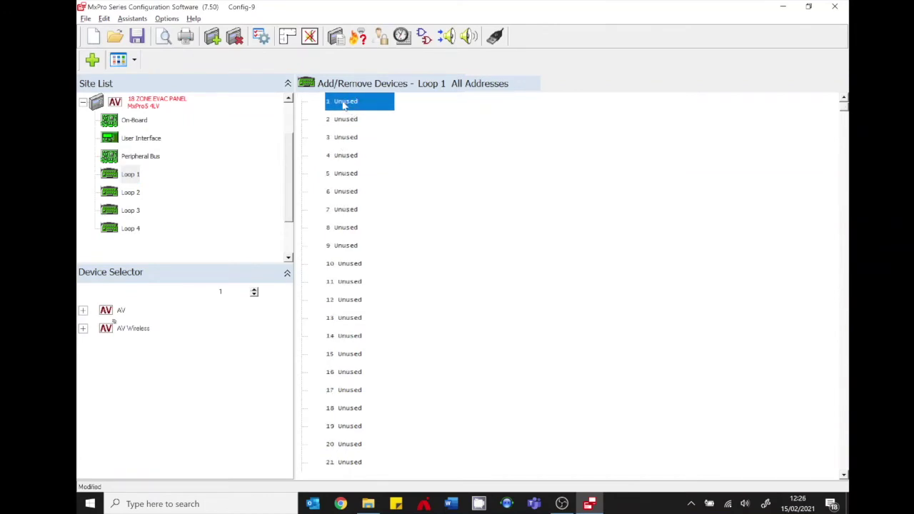
{"action": "left_click", "coordinate": [83, 311]}
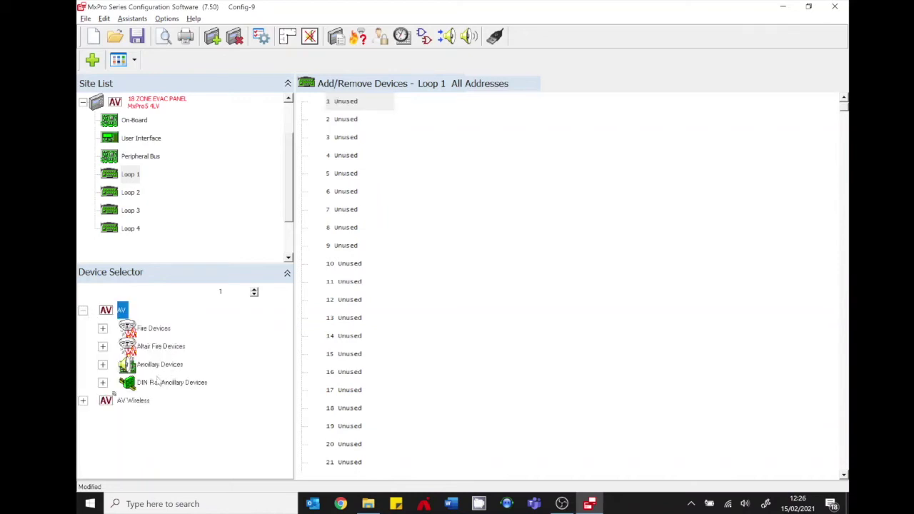
{"action": "left_click", "coordinate": [102, 364]}
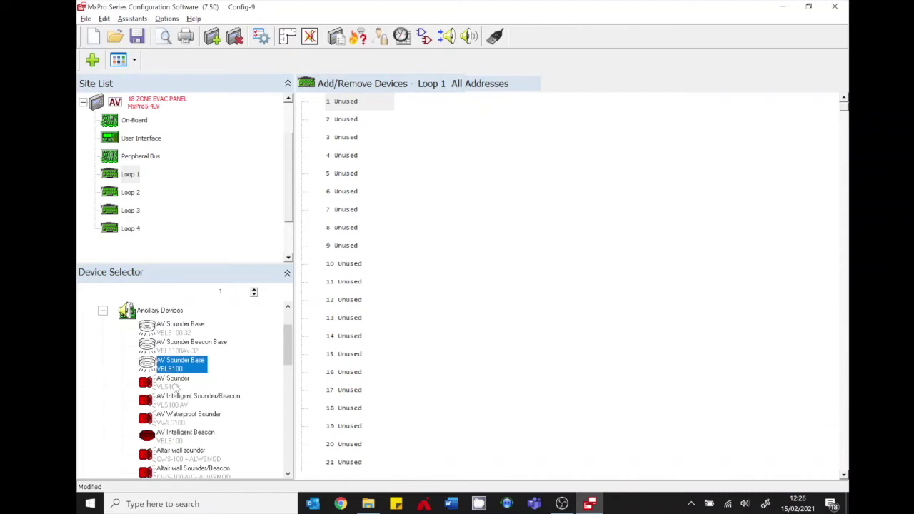
{"action": "left_click", "coordinate": [175, 386]}
{"action": "left_click", "coordinate": [187, 402]}
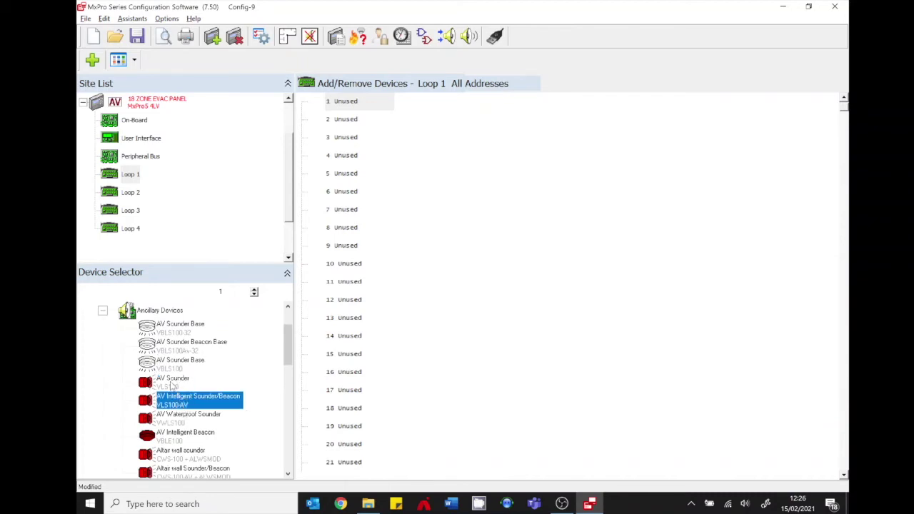
{"action": "left_click", "coordinate": [172, 386]}
{"action": "left_click", "coordinate": [363, 104]}
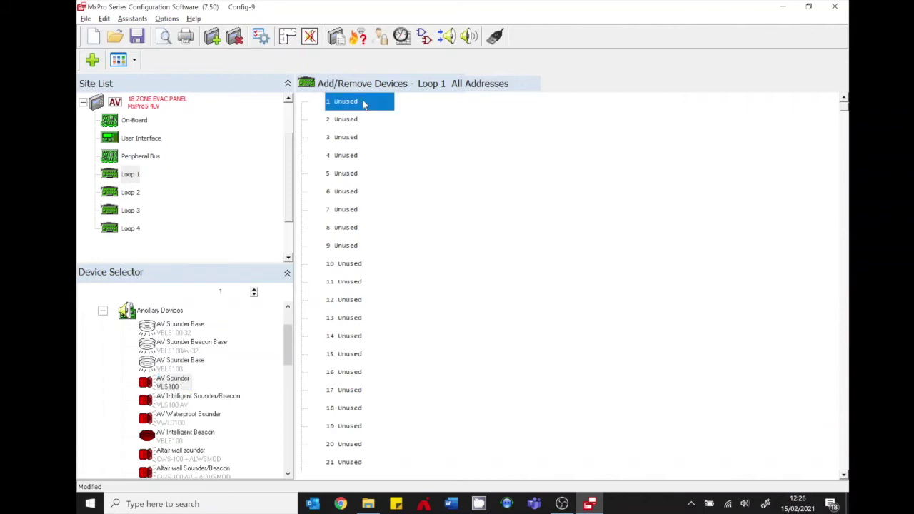
{"action": "left_click", "coordinate": [363, 104]}
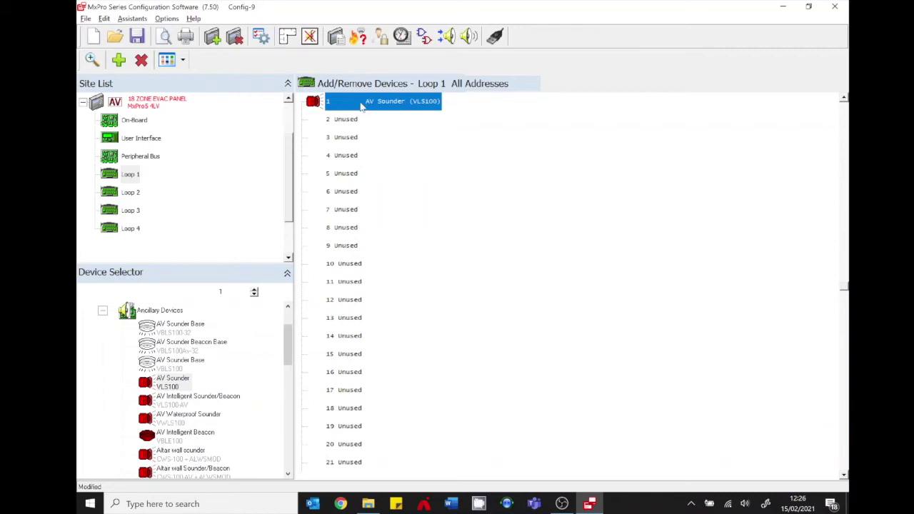
Add AV Sounders (VLS100) at addresses 2 to 11 of Loop 1.
{"action": "left_click", "coordinate": [357, 123]}
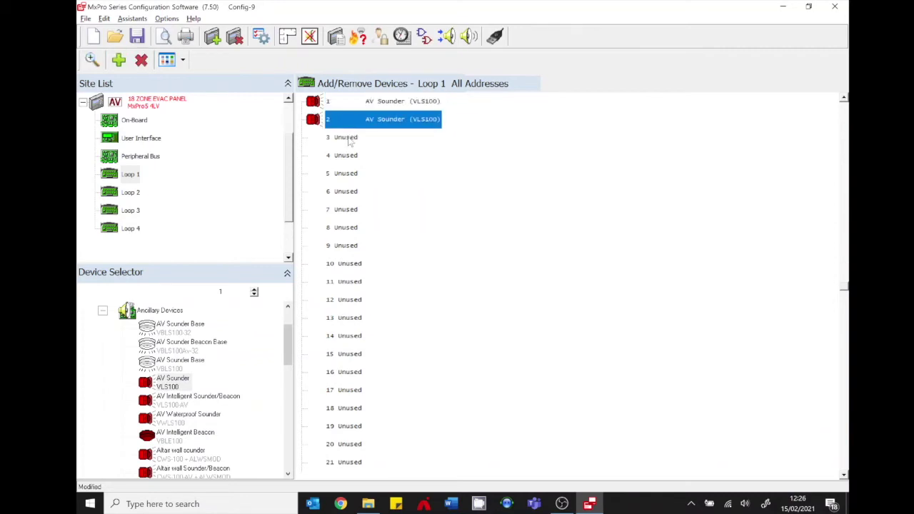
{"action": "left_click", "coordinate": [352, 139]}
{"action": "left_click", "coordinate": [349, 155]}
{"action": "left_click", "coordinate": [345, 173]}
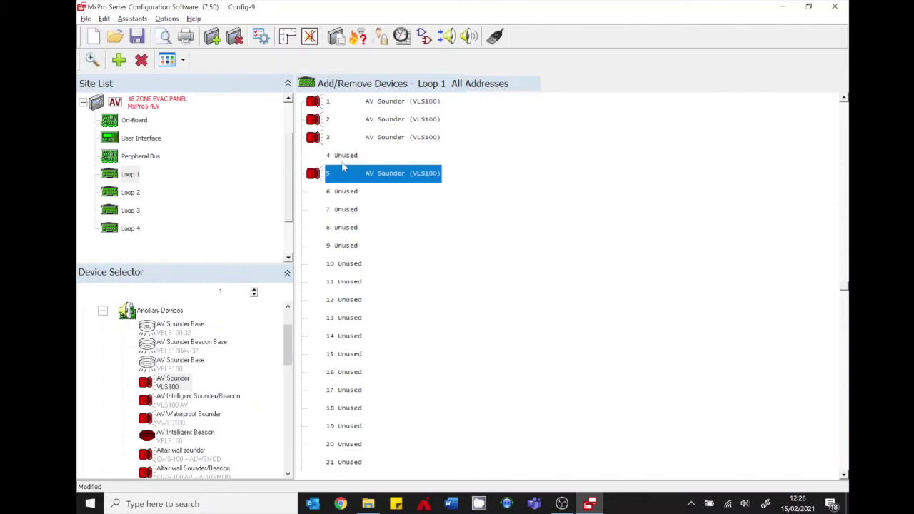
{"action": "left_click", "coordinate": [341, 157]}
{"action": "left_click", "coordinate": [345, 180]}
{"action": "left_click", "coordinate": [347, 192]}
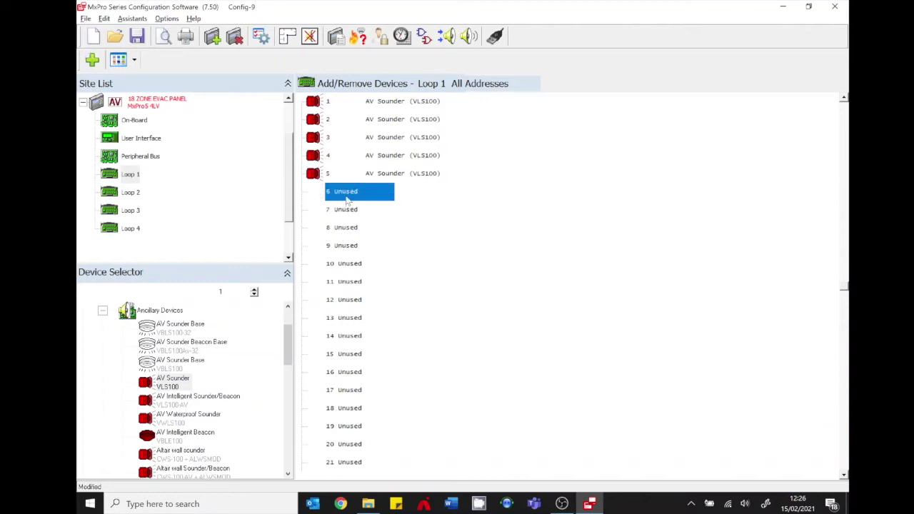
{"action": "left_click", "coordinate": [350, 214]}
{"action": "left_click", "coordinate": [346, 229]}
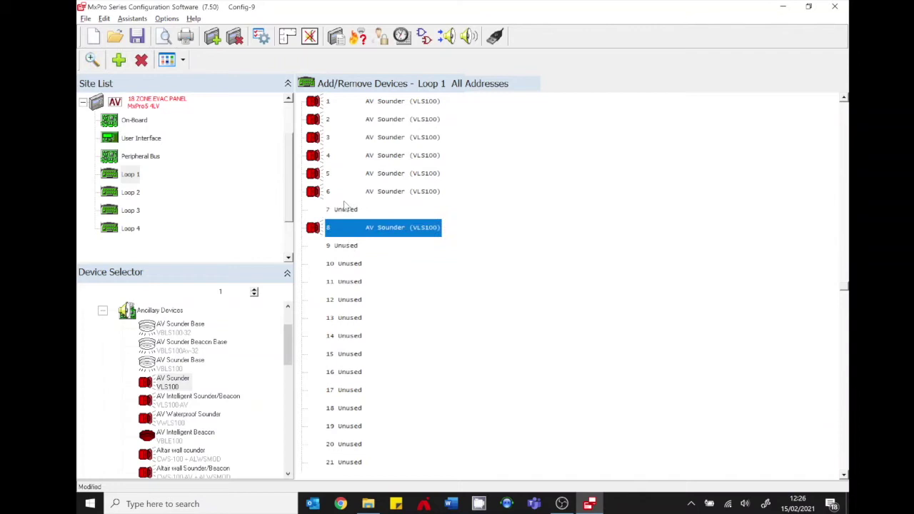
{"action": "left_click", "coordinate": [341, 213]}
{"action": "left_click", "coordinate": [346, 247]}
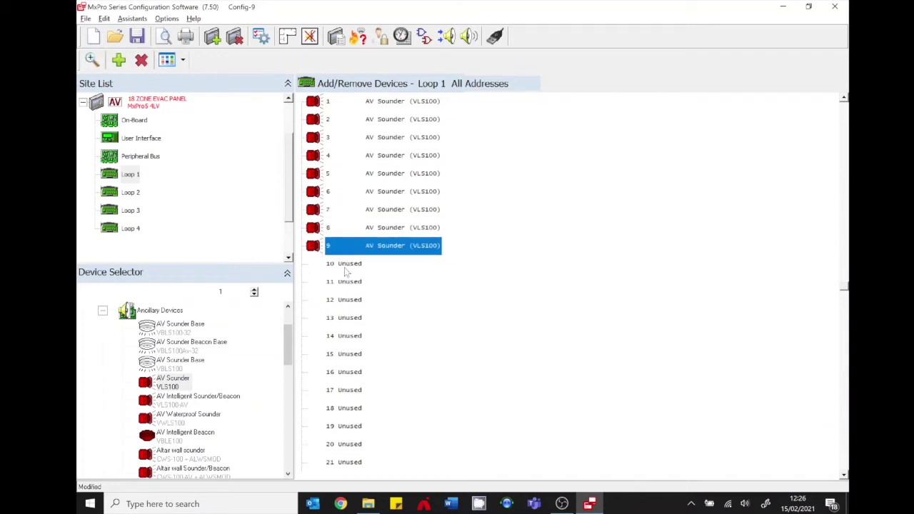
{"action": "left_click", "coordinate": [347, 266]}
{"action": "left_click", "coordinate": [350, 283]}
Show the point details of the Loop 1 sounders and set the zone of sounder 5.0 to 2.
{"action": "left_click", "coordinate": [391, 156]}
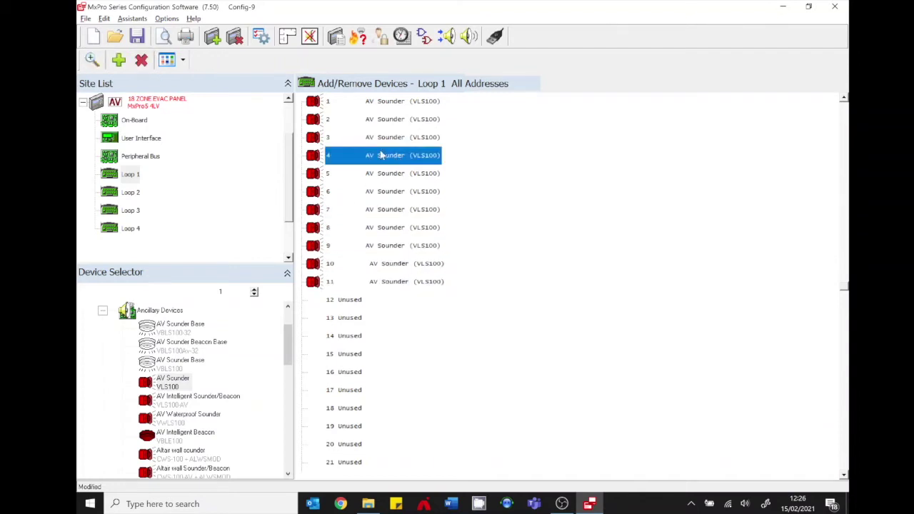
{"action": "left_click", "coordinate": [93, 60]}
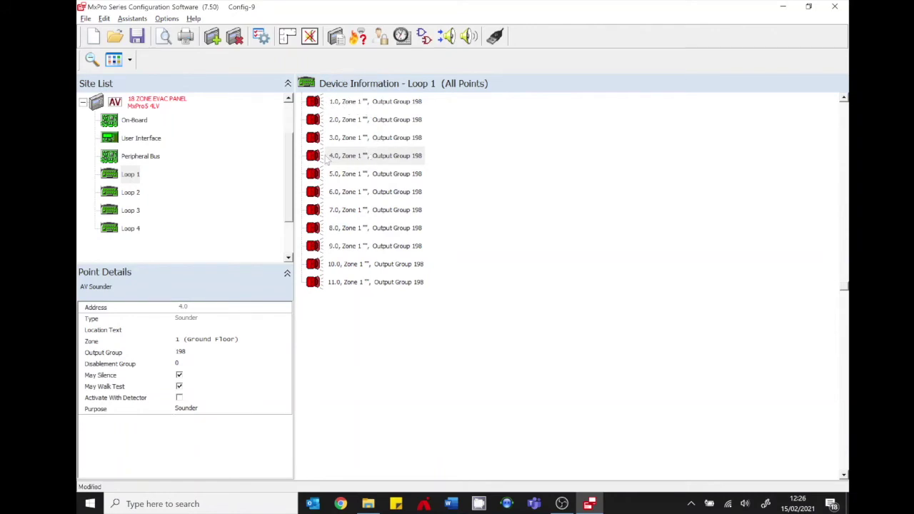
{"action": "left_click", "coordinate": [350, 180]}
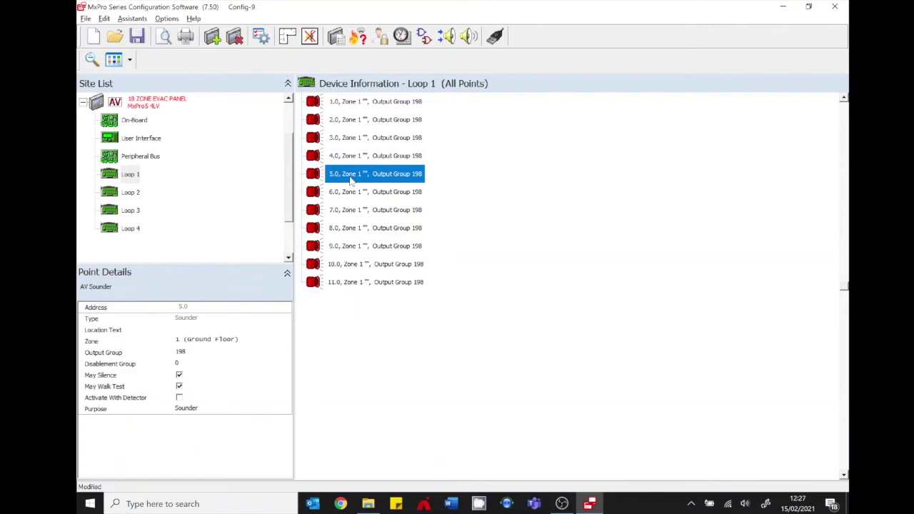
{"action": "left_click", "coordinate": [199, 343]}
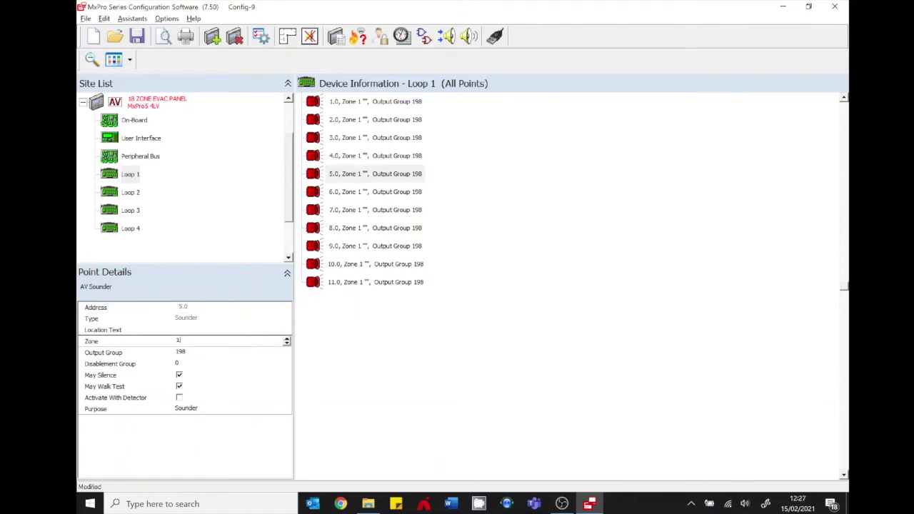
{"action": "key", "text": "shift+Tab"}
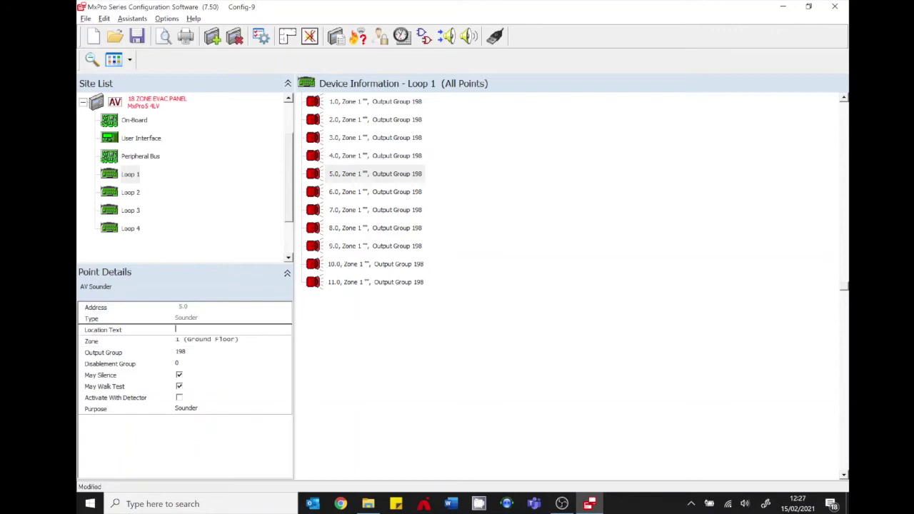
{"action": "left_click", "coordinate": [356, 194]}
{"action": "left_click", "coordinate": [340, 177]}
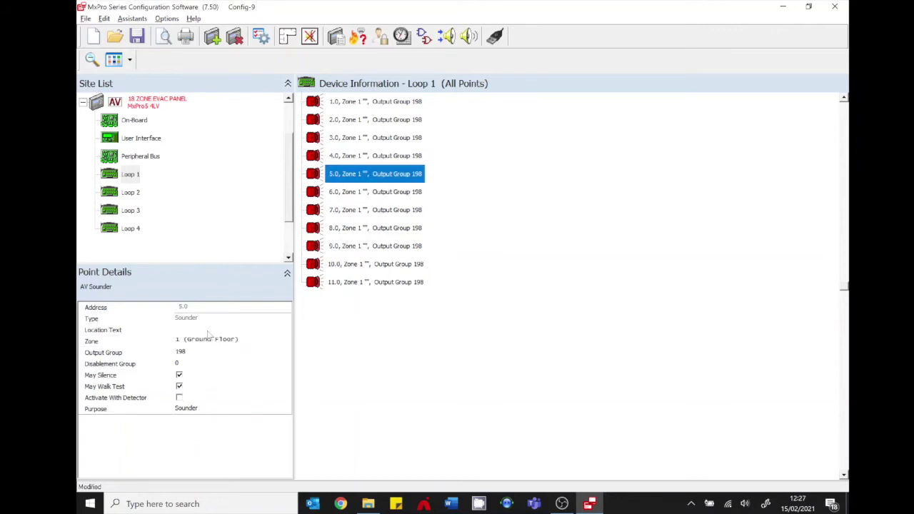
{"action": "left_click", "coordinate": [207, 341]}
{"action": "left_click", "coordinate": [286, 341]}
{"action": "left_click", "coordinate": [344, 210]}
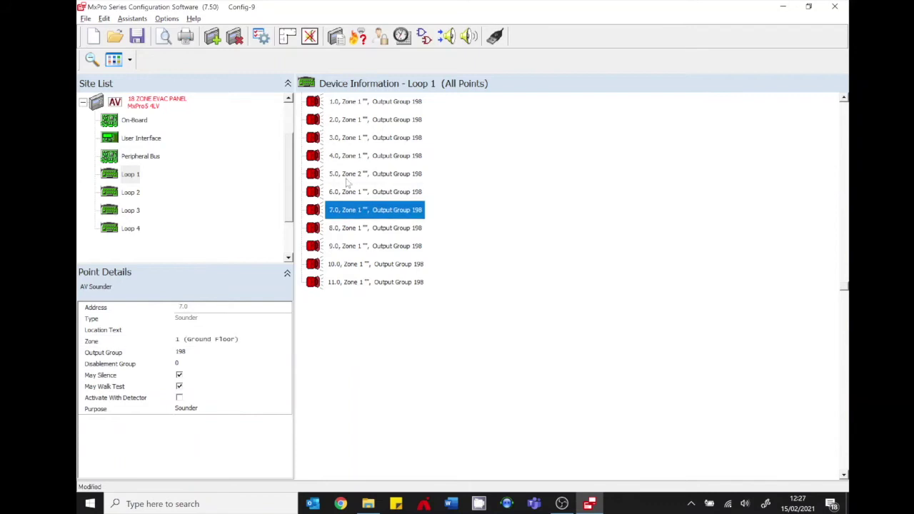
Set the zone of sounder 6.0 on Loop 1 to 2.
{"action": "left_click", "coordinate": [347, 191]}
{"action": "left_click", "coordinate": [285, 344]}
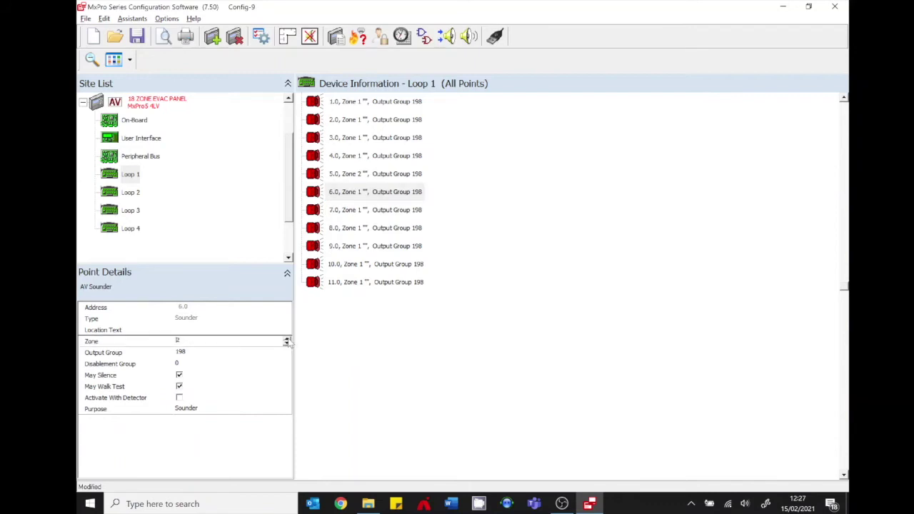
{"action": "left_click", "coordinate": [362, 210]}
Open the Loop 1 sounders for quick editing and set the zone of sounders 7.0 and 8.0 to 2.
{"action": "left_click", "coordinate": [377, 191]}
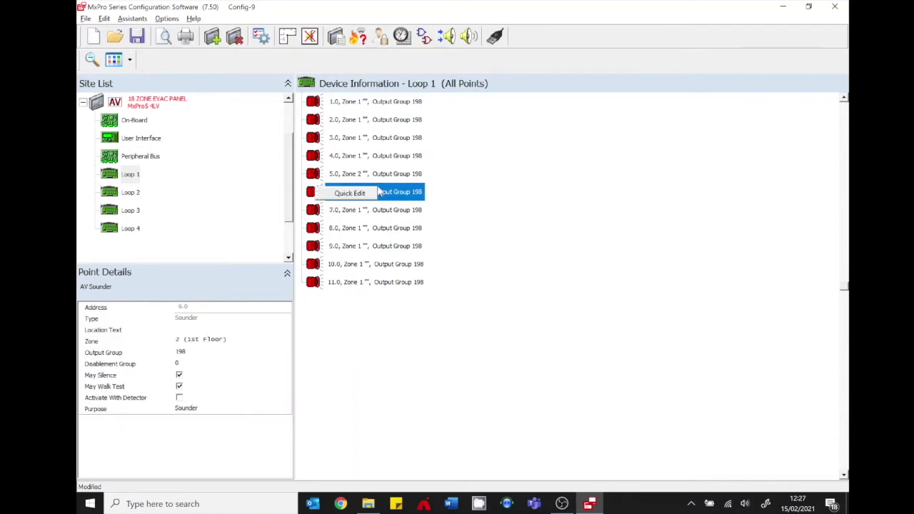
{"action": "left_click", "coordinate": [357, 194]}
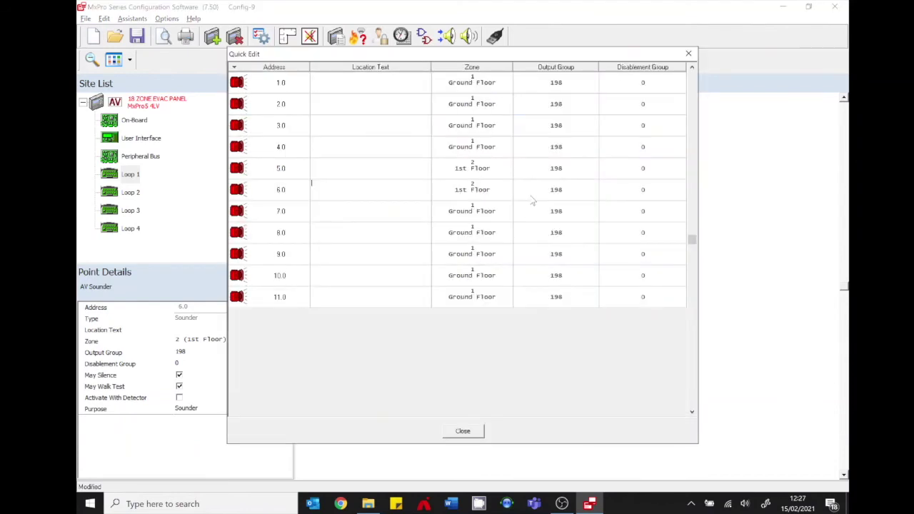
{"action": "left_click", "coordinate": [498, 214]}
{"action": "type", "text": "2"}
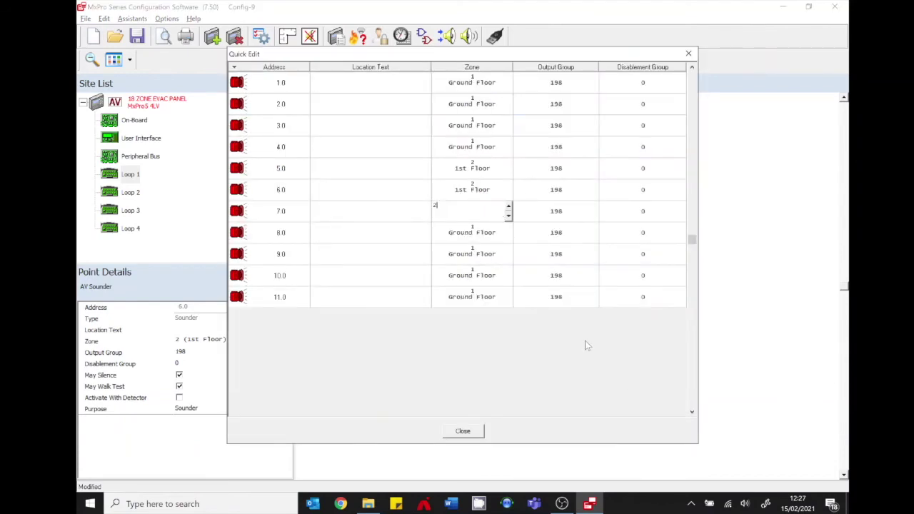
{"action": "left_click", "coordinate": [488, 236]}
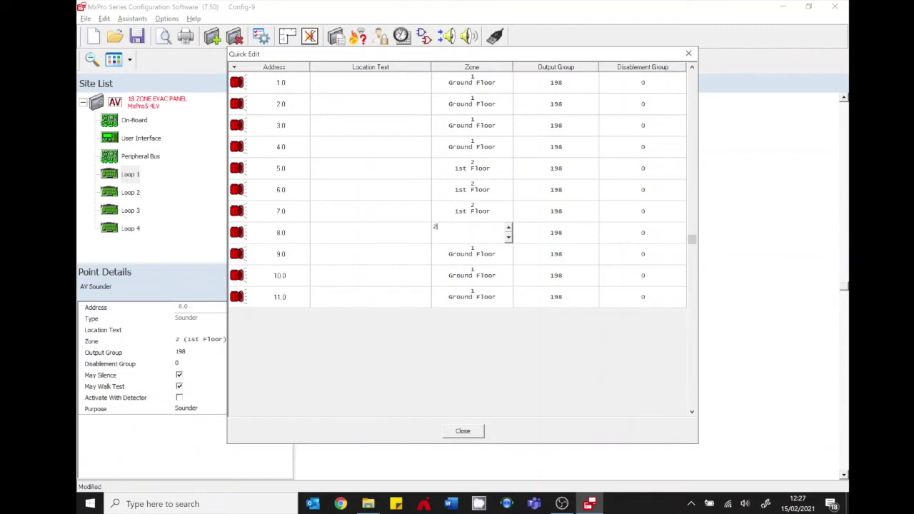
{"action": "type", "text": "2"}
Set the zone of sounders 9.0, 10.0 and 11.0 to 3 (2nd Floor).
{"action": "left_click", "coordinate": [479, 255]}
{"action": "left_click", "coordinate": [478, 278]}
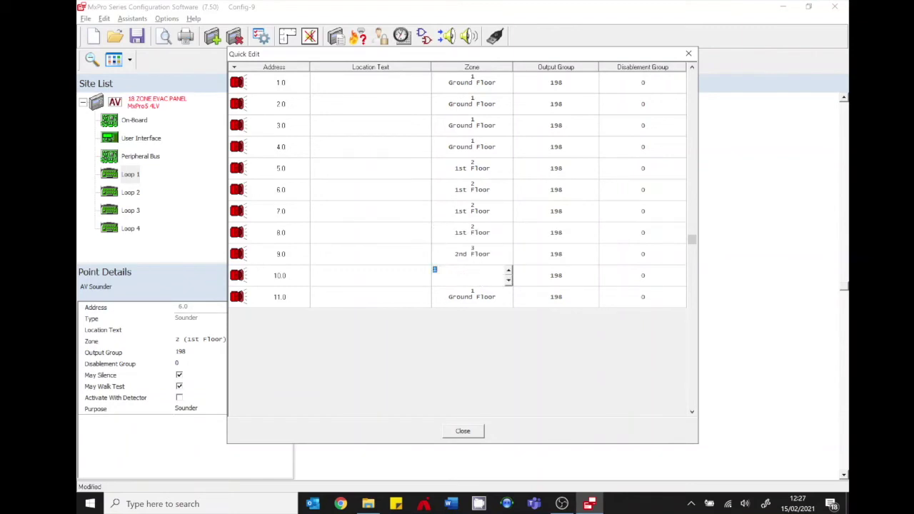
{"action": "type", "text": "3"}
{"action": "left_click", "coordinate": [484, 300]}
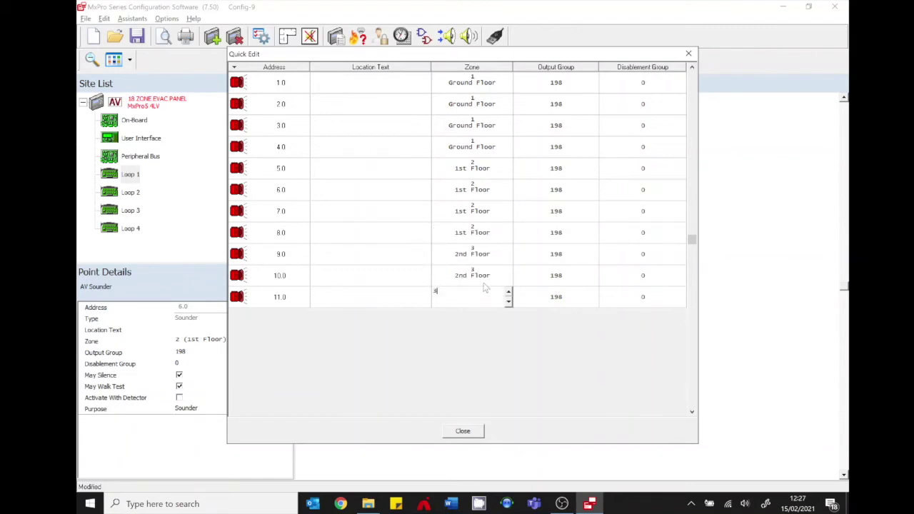
Enter the location texts Flat/Appartement 001, 002 and 003 for sounders 1.0, 2.0 and 3.0, and close the quick edit.
{"action": "left_click", "coordinate": [376, 81]}
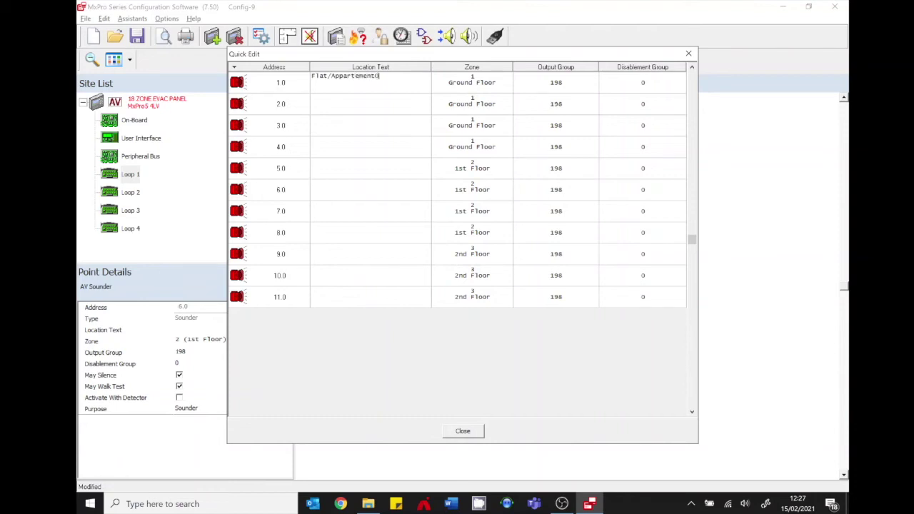
{"action": "key", "text": "Return"}
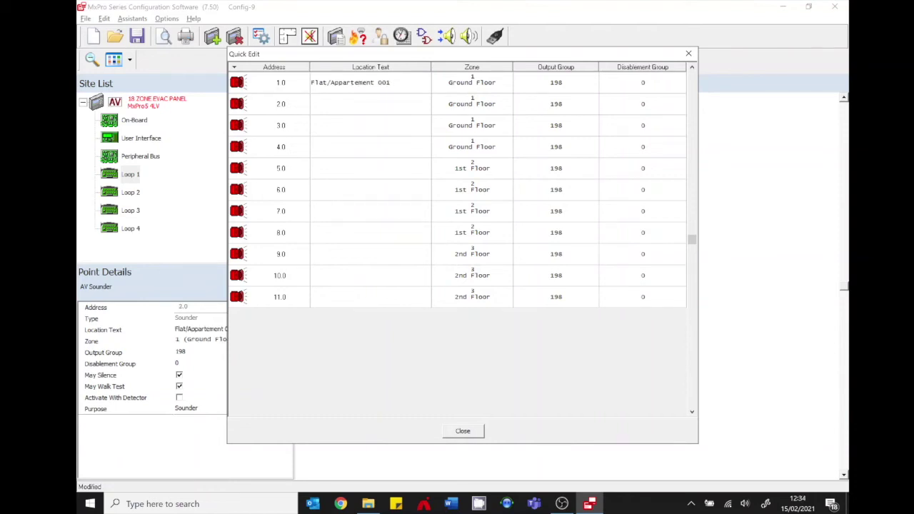
{"action": "left_click", "coordinate": [388, 83]}
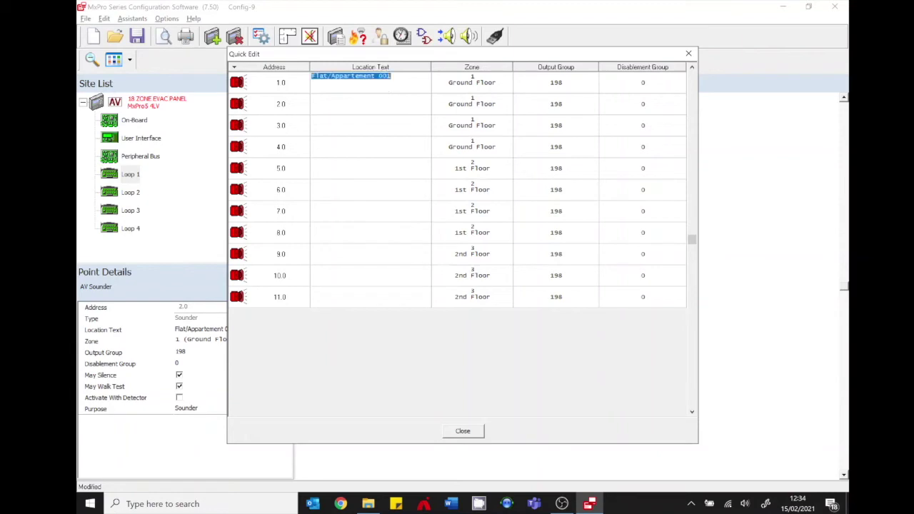
{"action": "right_click", "coordinate": [386, 84]}
{"action": "left_click", "coordinate": [402, 99]}
{"action": "left_click", "coordinate": [386, 108]}
{"action": "key", "text": "ctrl+v"}
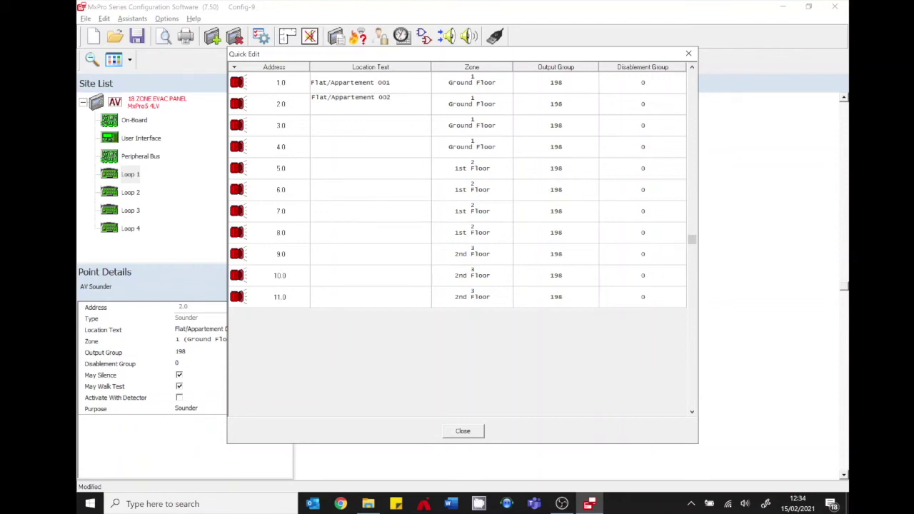
{"action": "left_click", "coordinate": [402, 122]}
{"action": "key", "text": "ctrl+v"}
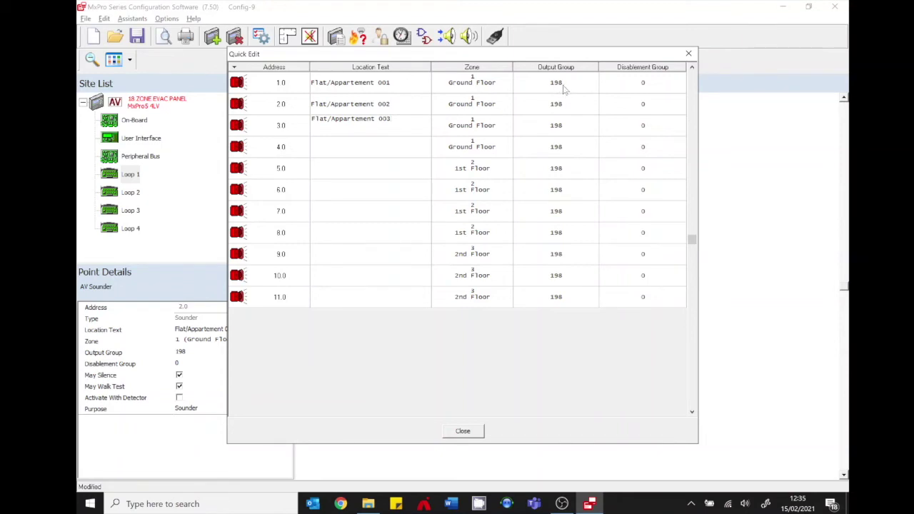
{"action": "left_click", "coordinate": [463, 432]}
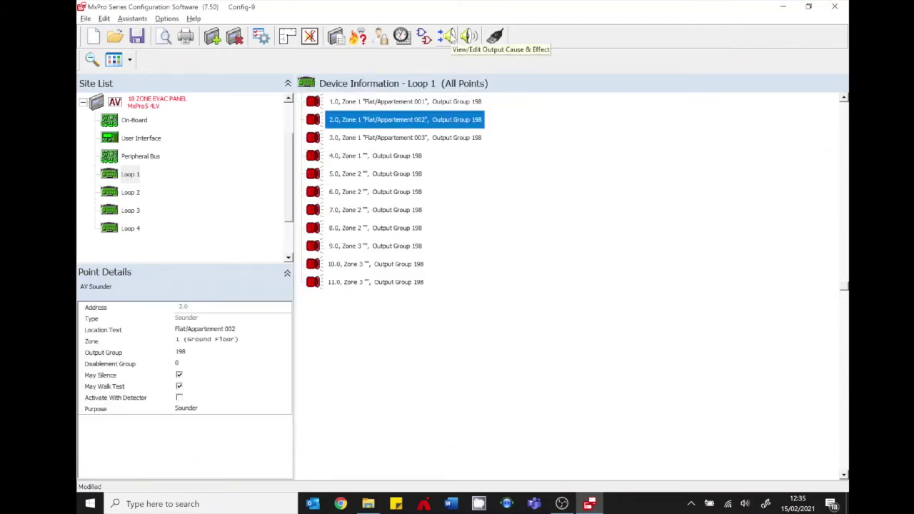
Examine the evac switch inputs of the Ground, 1st and 2nd Floor Active groups in the output cause and effect.
{"action": "left_click", "coordinate": [446, 37]}
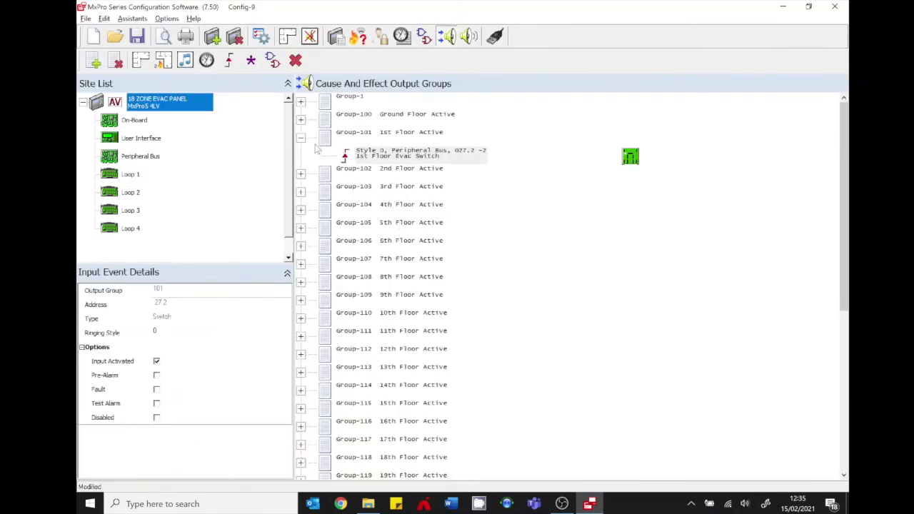
{"action": "left_click", "coordinate": [302, 136]}
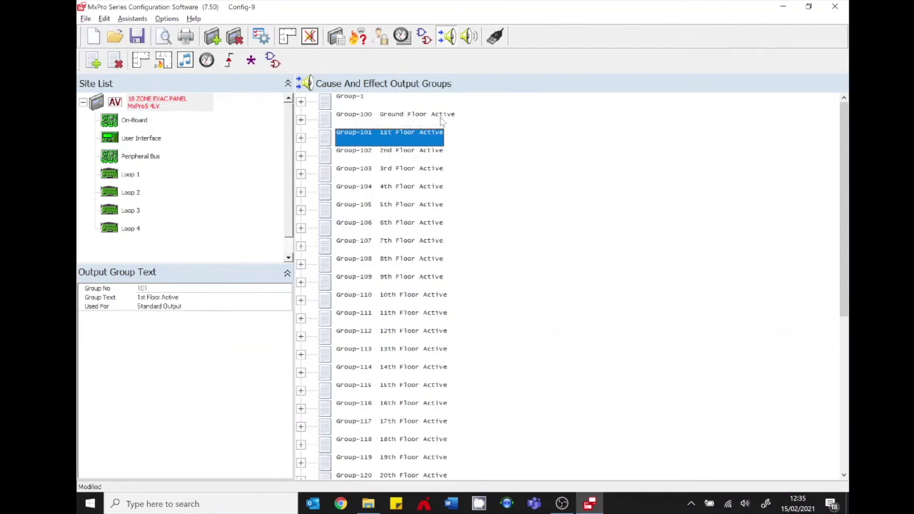
{"action": "left_click", "coordinate": [301, 119]}
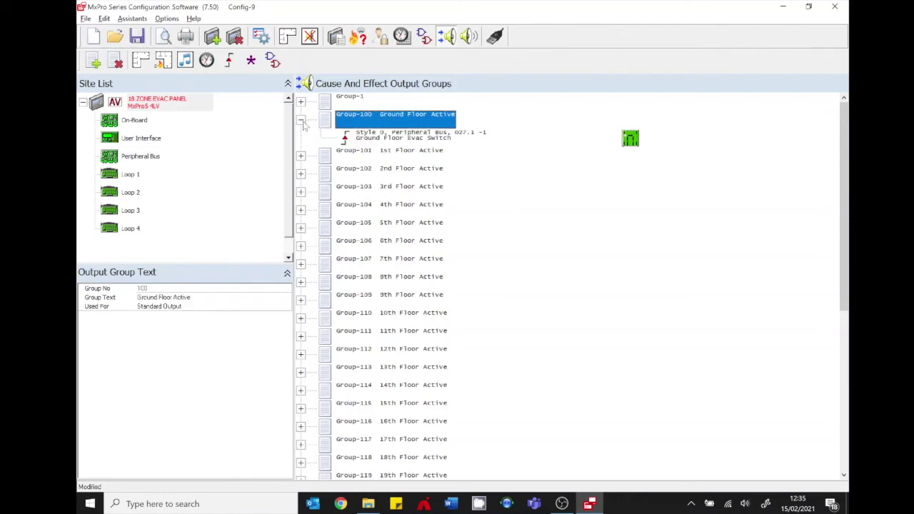
{"action": "left_click", "coordinate": [395, 139]}
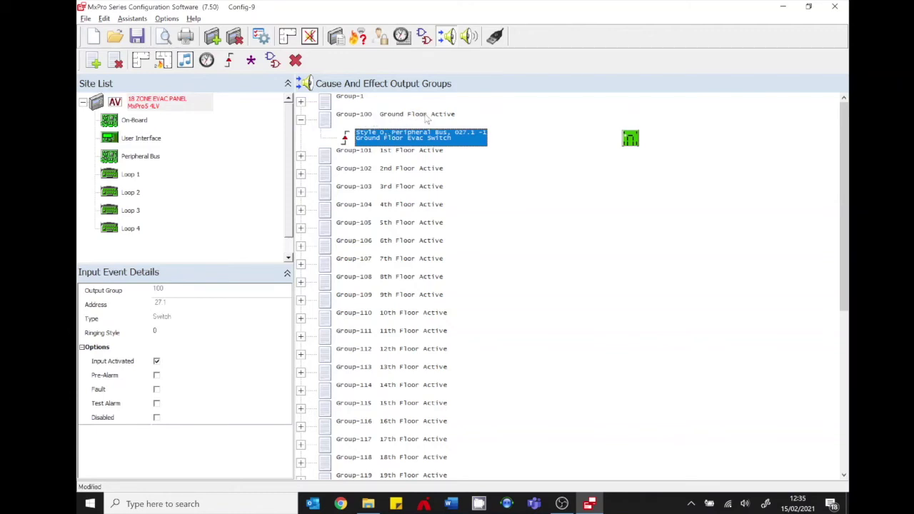
{"action": "left_click", "coordinate": [301, 156]}
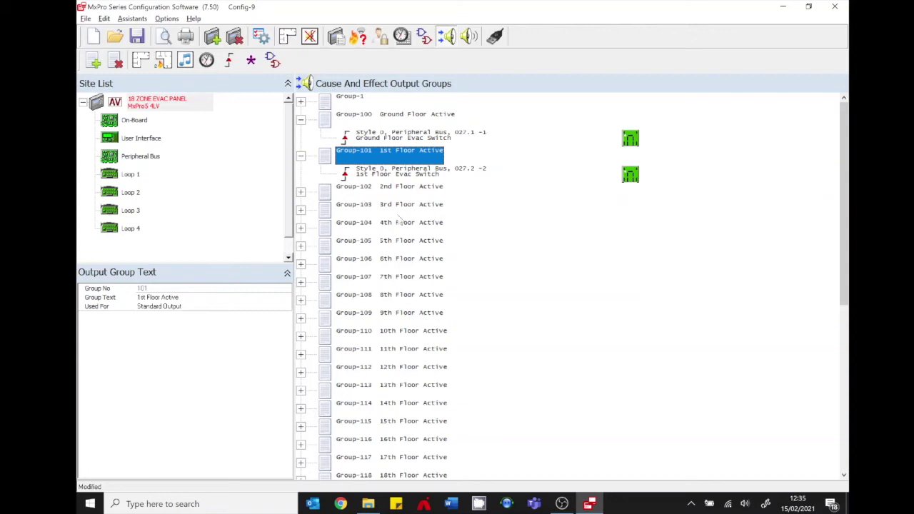
{"action": "left_click", "coordinate": [300, 192]}
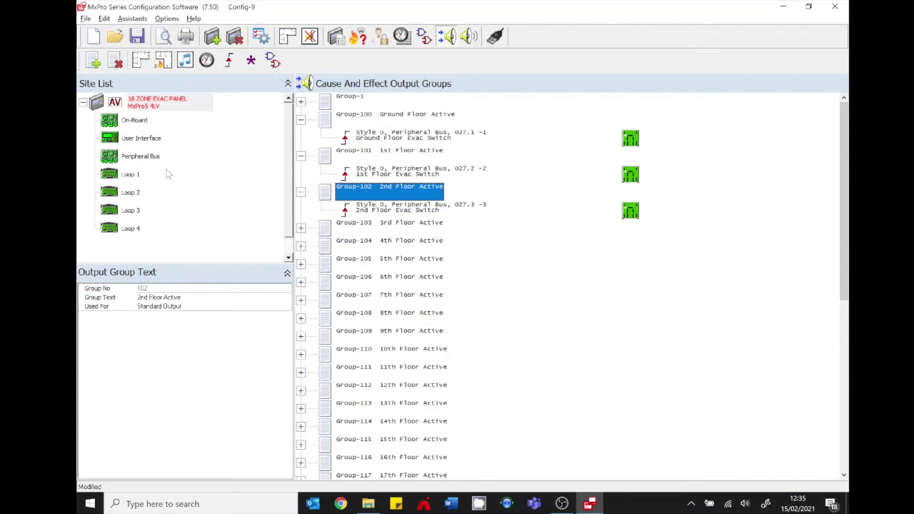
Return to the Loop 1 point details and open its sounders for quick editing.
{"action": "left_click", "coordinate": [139, 176]}
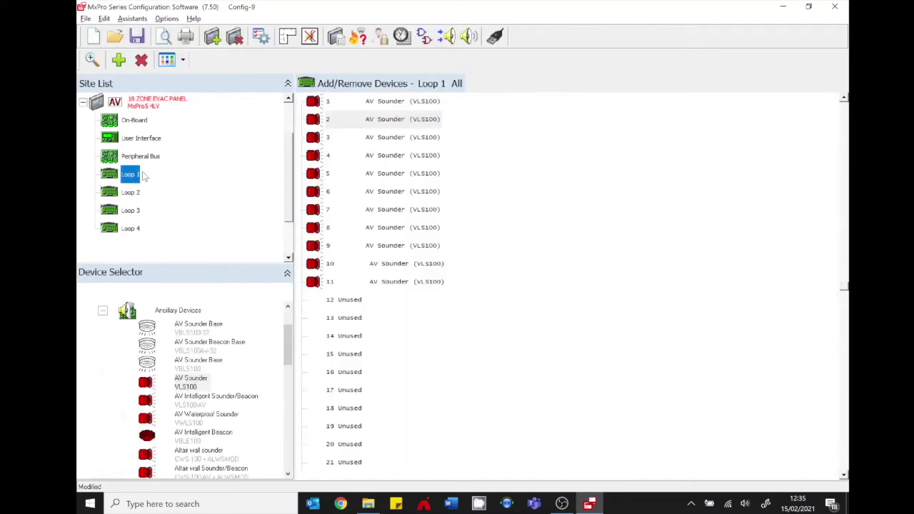
{"action": "left_click", "coordinate": [376, 101]}
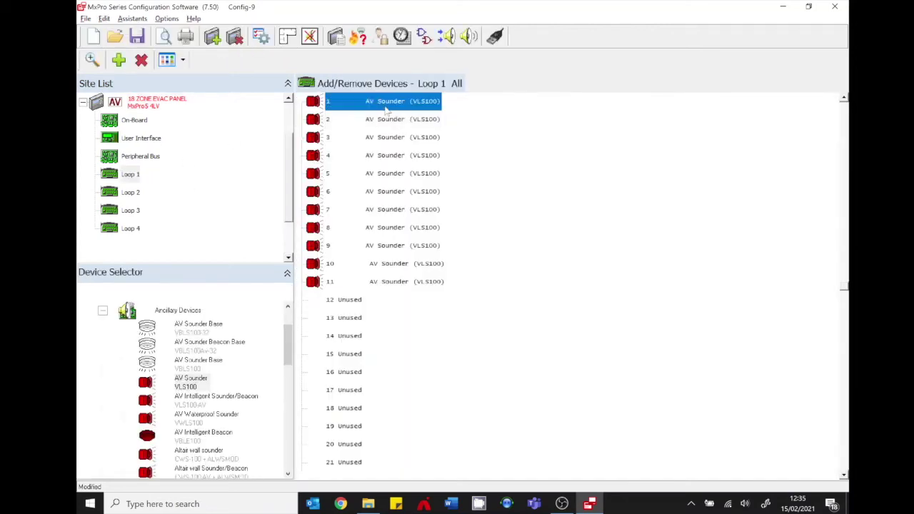
{"action": "left_click", "coordinate": [90, 61]}
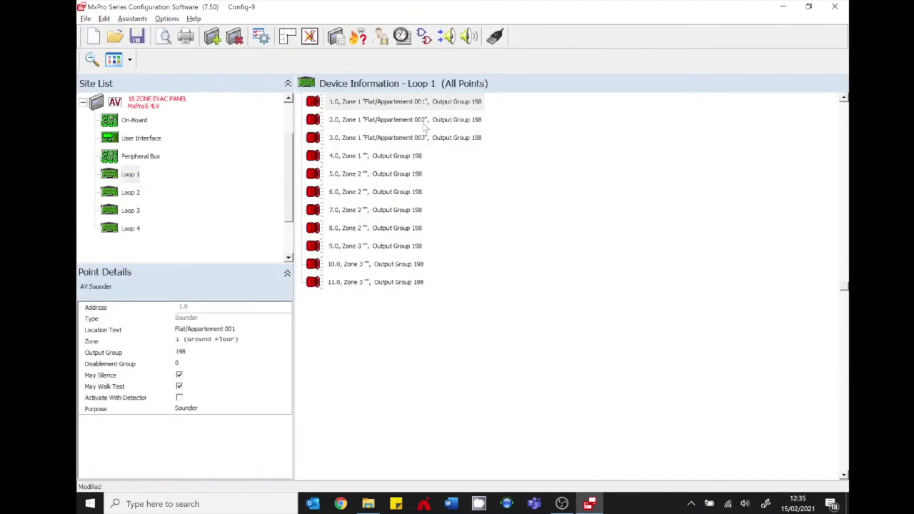
{"action": "left_click", "coordinate": [422, 123]}
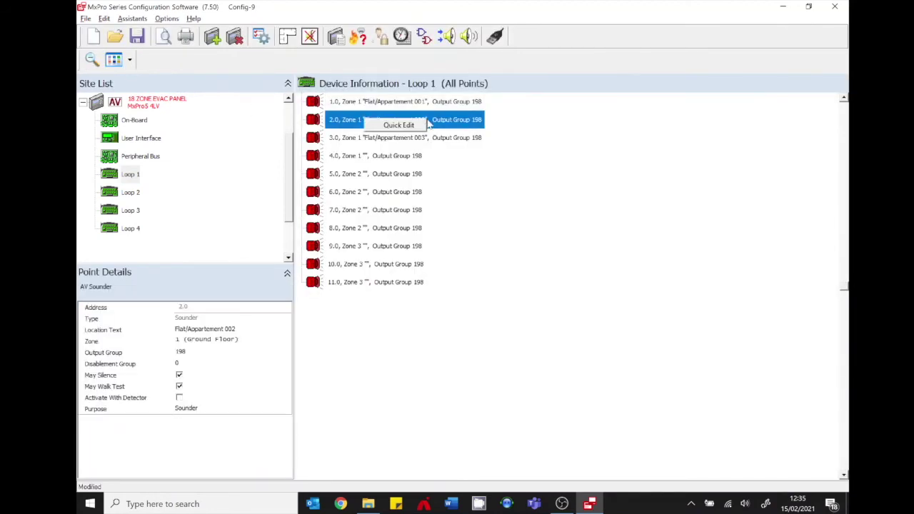
{"action": "left_click", "coordinate": [409, 128]}
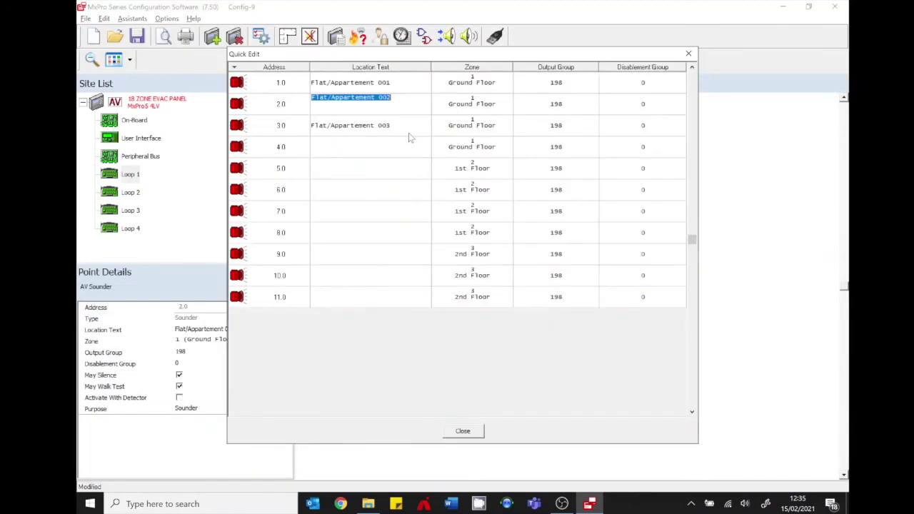
Set the output group of the ground-floor sounders 1.0 to 4.0 to 100.
{"action": "left_click", "coordinate": [575, 82]}
{"action": "type", "text": "100"}
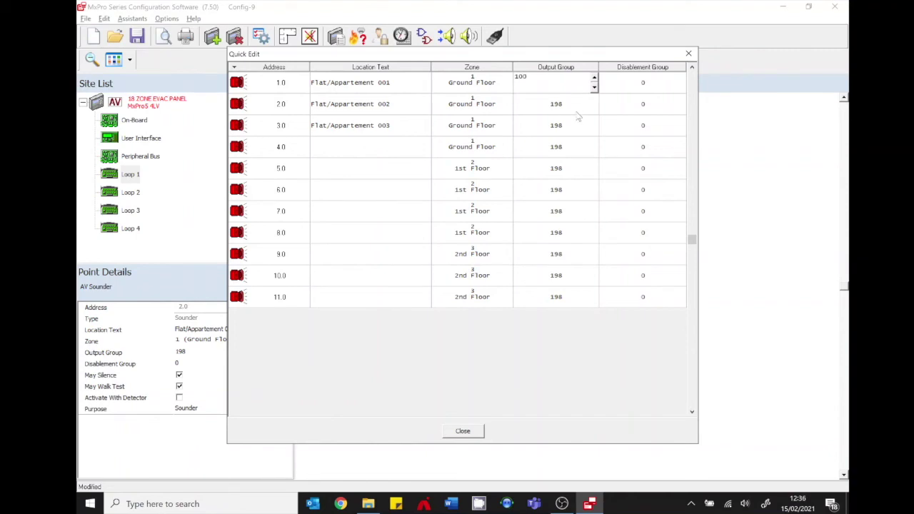
{"action": "left_click", "coordinate": [582, 106]}
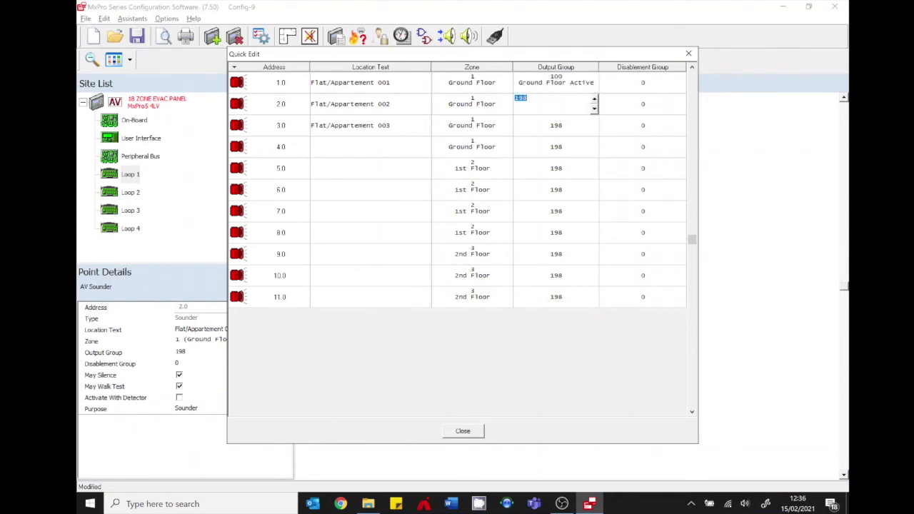
{"action": "type", "text": "100"}
{"action": "left_click", "coordinate": [564, 125]}
{"action": "type", "text": "1"}
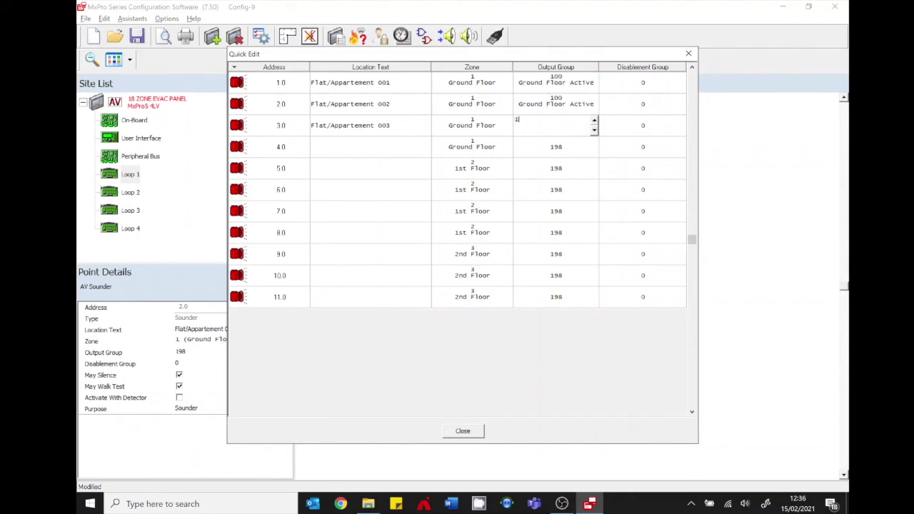
{"action": "left_click", "coordinate": [568, 148]}
{"action": "key", "text": "BackSpace"}
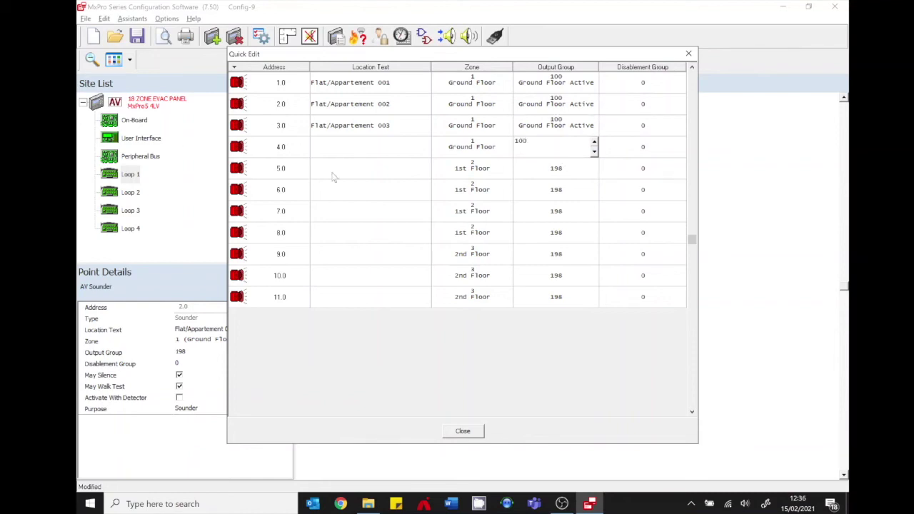
Set the output group of the 1st-floor sounders 5.0 to 8.0 to 101.
{"action": "left_click", "coordinate": [571, 173]}
{"action": "key", "text": "BackSpace"}
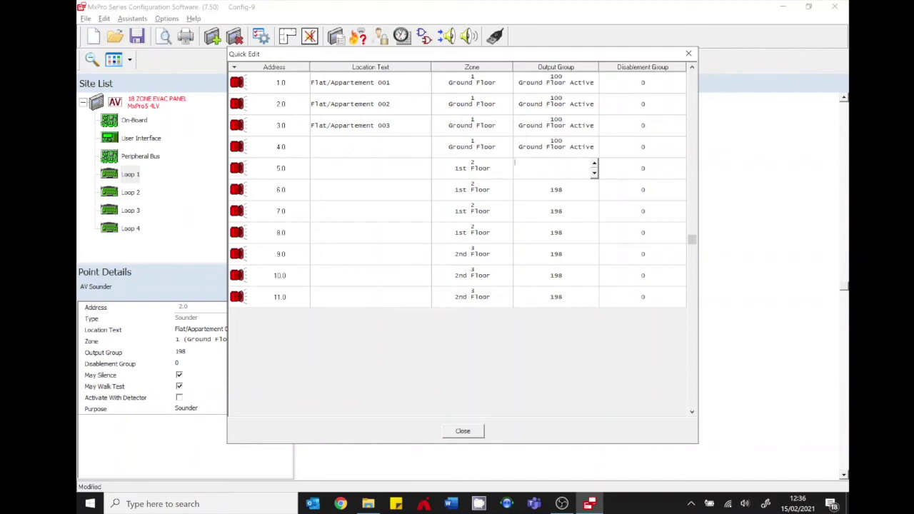
{"action": "left_click", "coordinate": [577, 189]}
{"action": "type", "text": "1"}
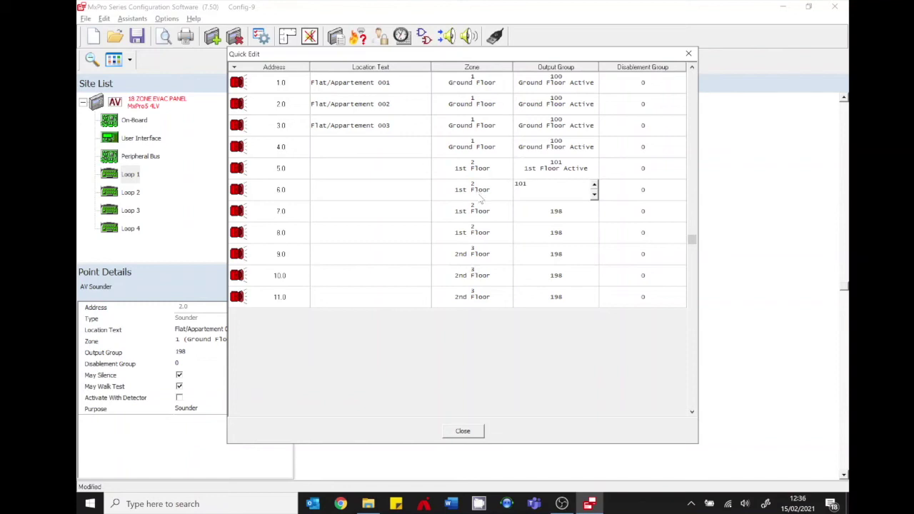
{"action": "type", "text": "01"}
{"action": "left_click", "coordinate": [561, 217]}
{"action": "key", "text": "BackSpace"}
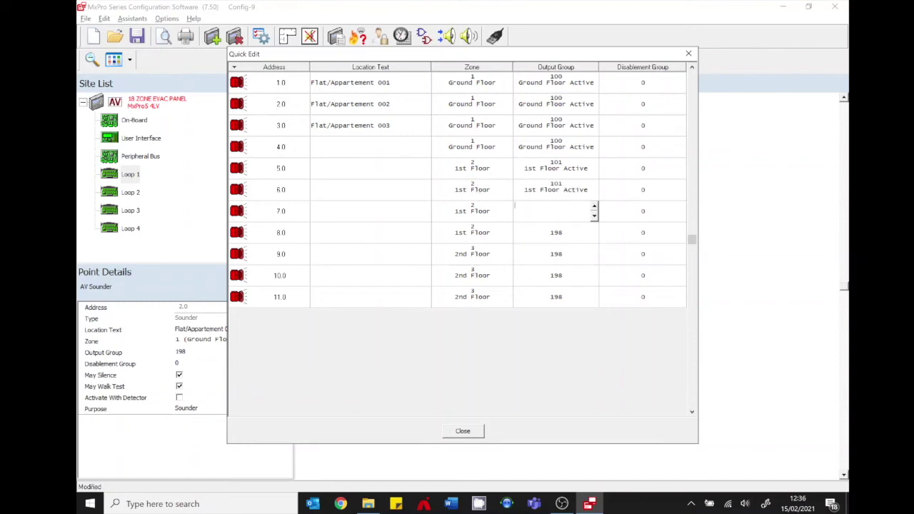
{"action": "left_click", "coordinate": [570, 230]}
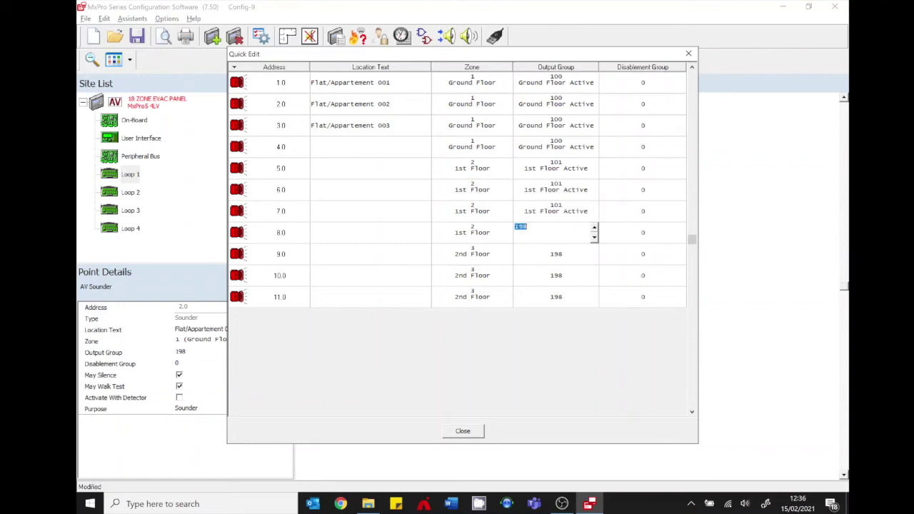
{"action": "type", "text": "10"}
Set the output group of the 2nd-floor sounders 9.0 to 11.0 to 102 and close the quick edit.
{"action": "left_click", "coordinate": [572, 254]}
{"action": "type", "text": "1"}
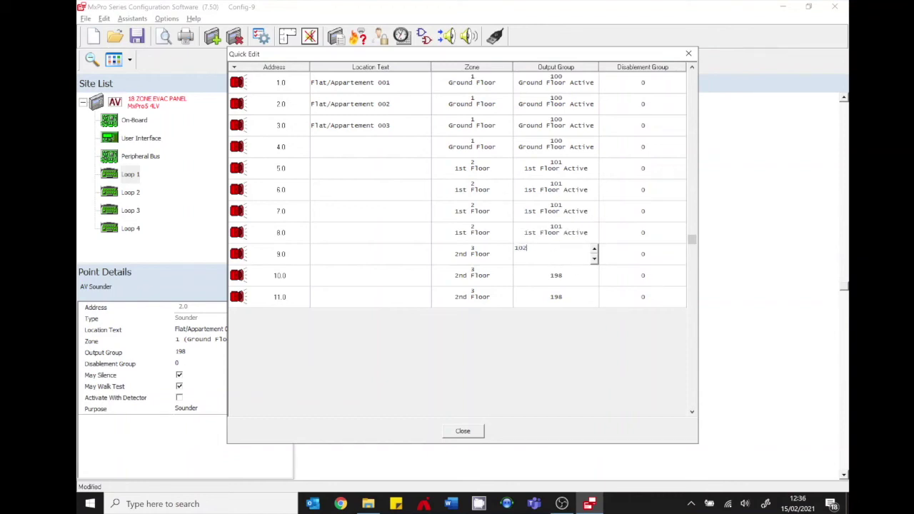
{"action": "left_click", "coordinate": [575, 277]}
{"action": "key", "text": "BackSpace"}
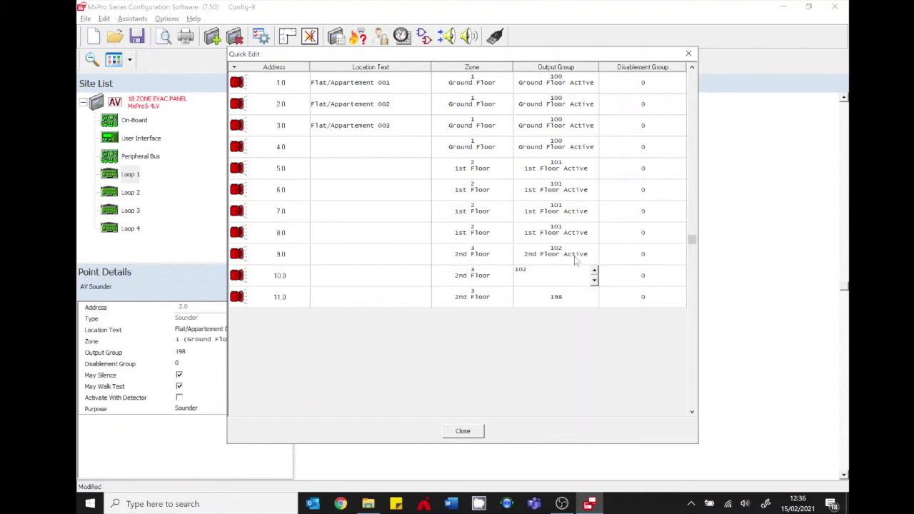
{"action": "left_click", "coordinate": [571, 290]}
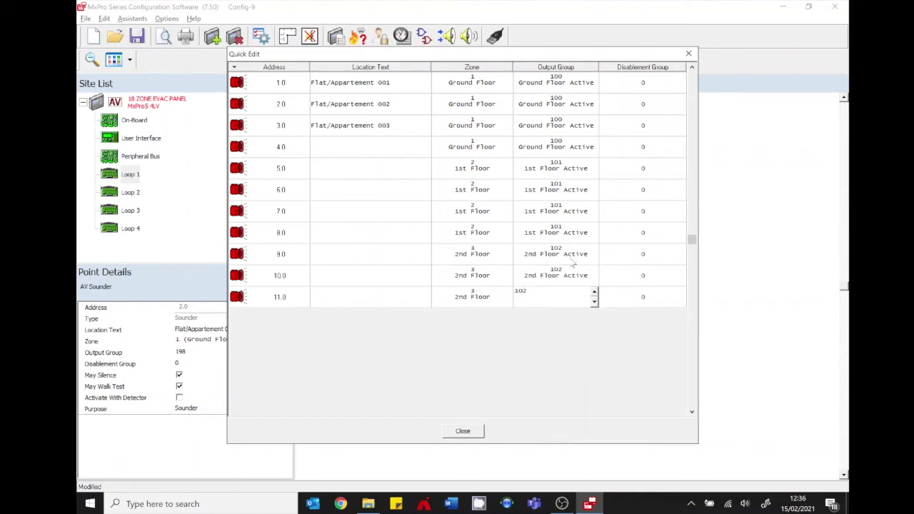
{"action": "left_click", "coordinate": [480, 432]}
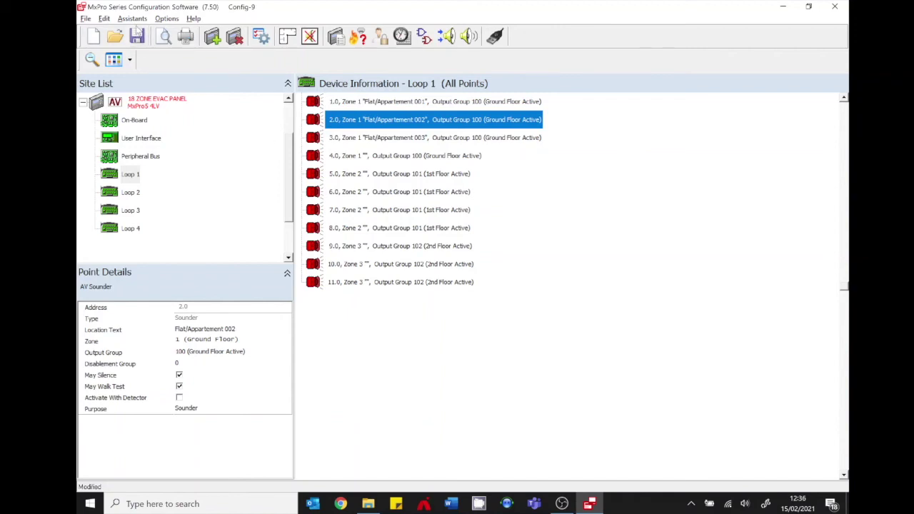
Run the design check on the 18 ZONE EVAC PANEL, review the report and close it without saving.
{"action": "left_click", "coordinate": [139, 22]}
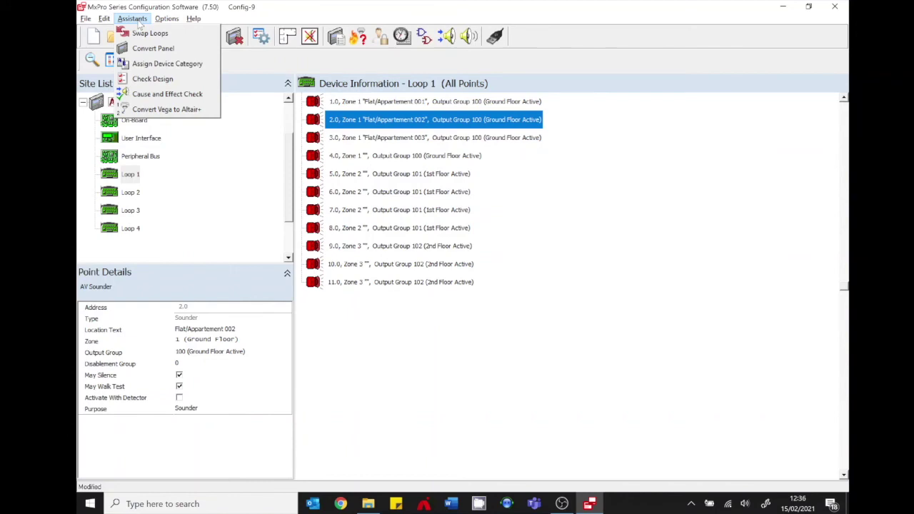
{"action": "left_click", "coordinate": [163, 79]}
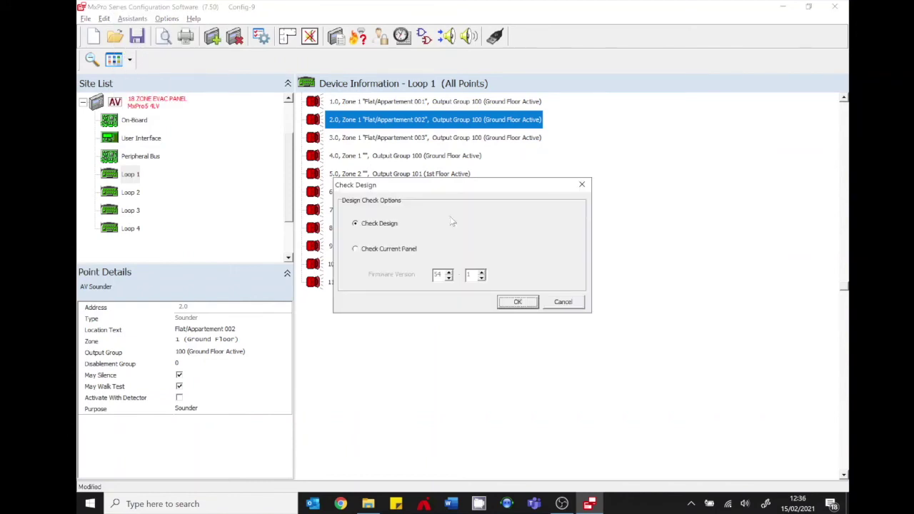
{"action": "left_click", "coordinate": [518, 302]}
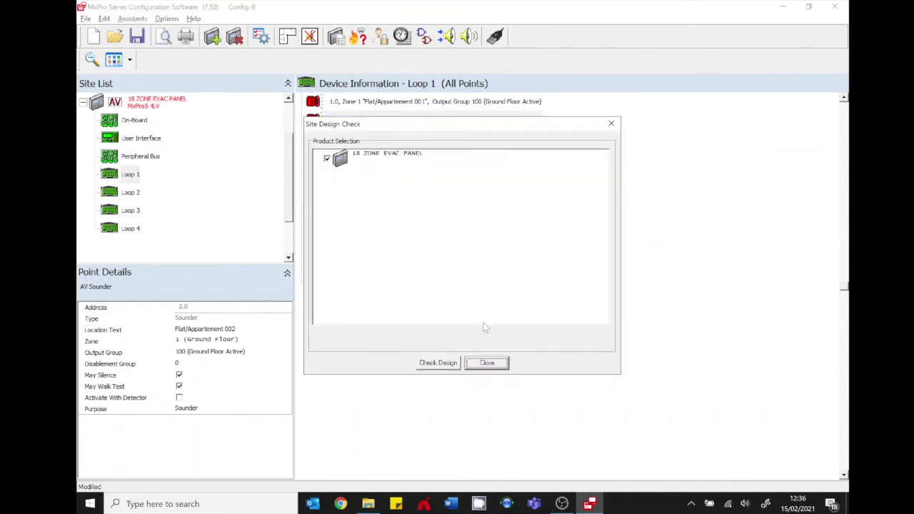
{"action": "left_click", "coordinate": [434, 366]}
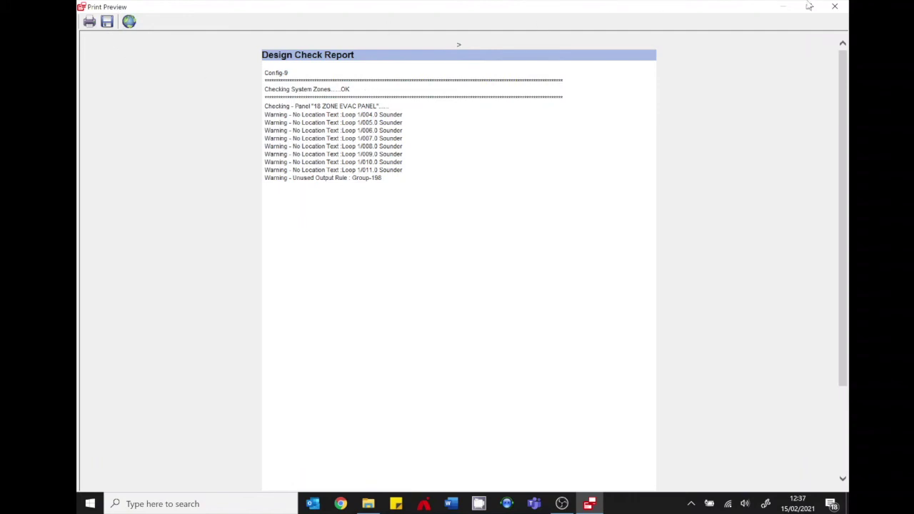
{"action": "left_click", "coordinate": [834, 6]}
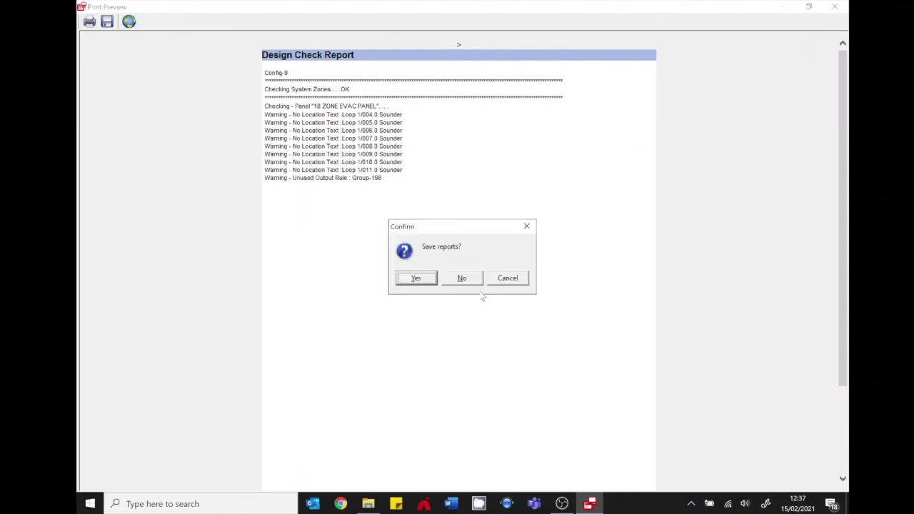
{"action": "left_click", "coordinate": [471, 280]}
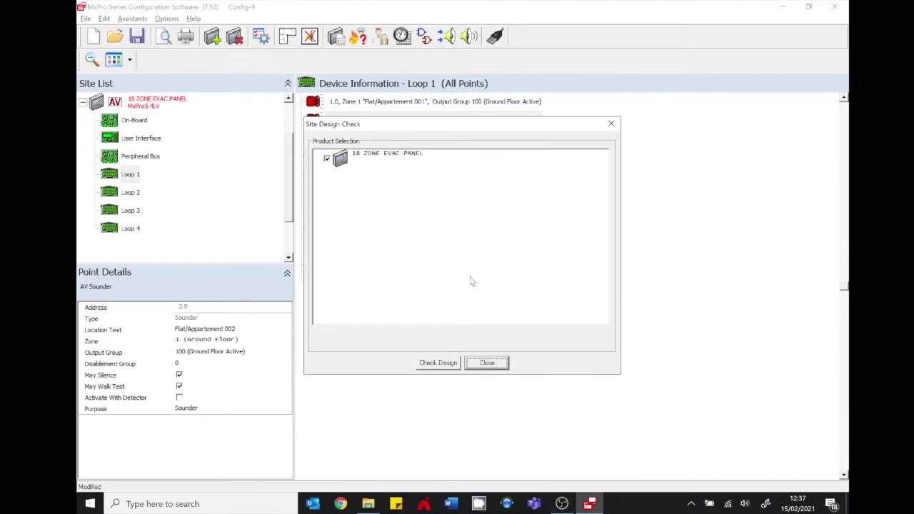
{"action": "left_click", "coordinate": [497, 365]}
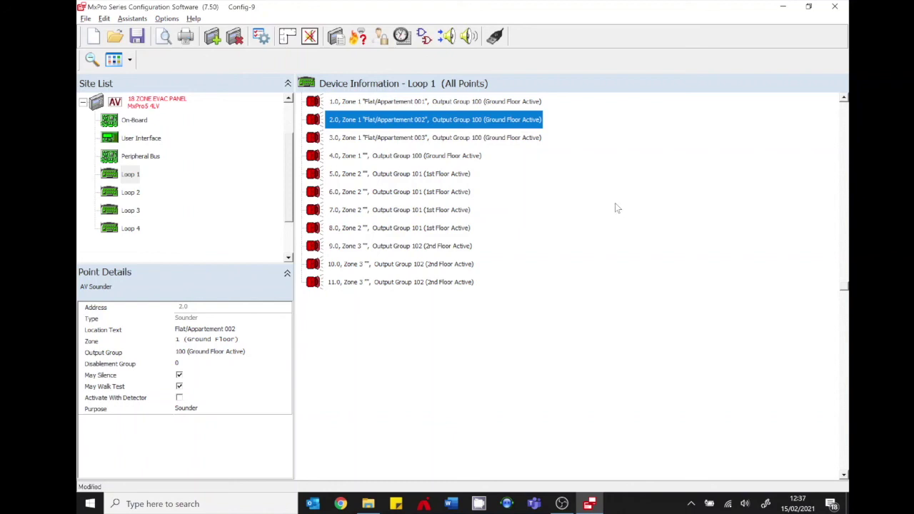
Connect to the panel and transfer the configuration data from the PC to it, proceeding past the design check.
{"action": "left_click", "coordinate": [497, 39]}
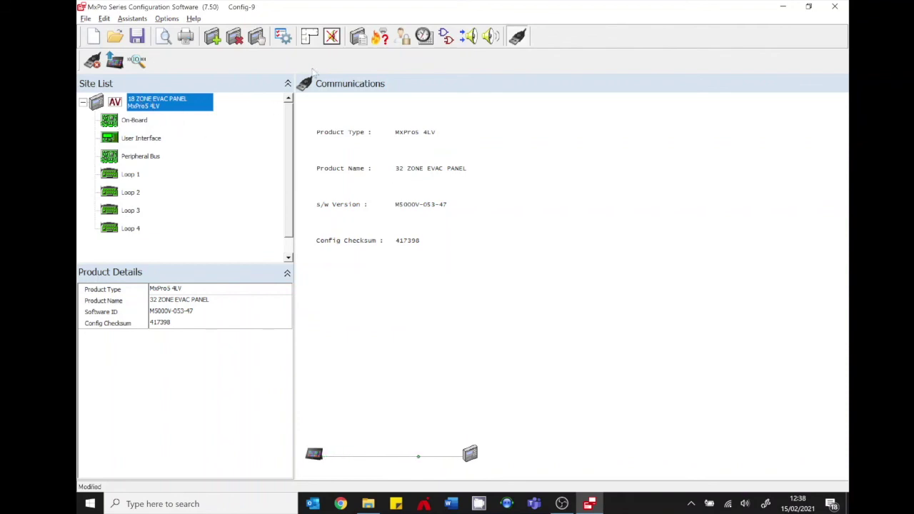
{"action": "left_click", "coordinate": [115, 62]}
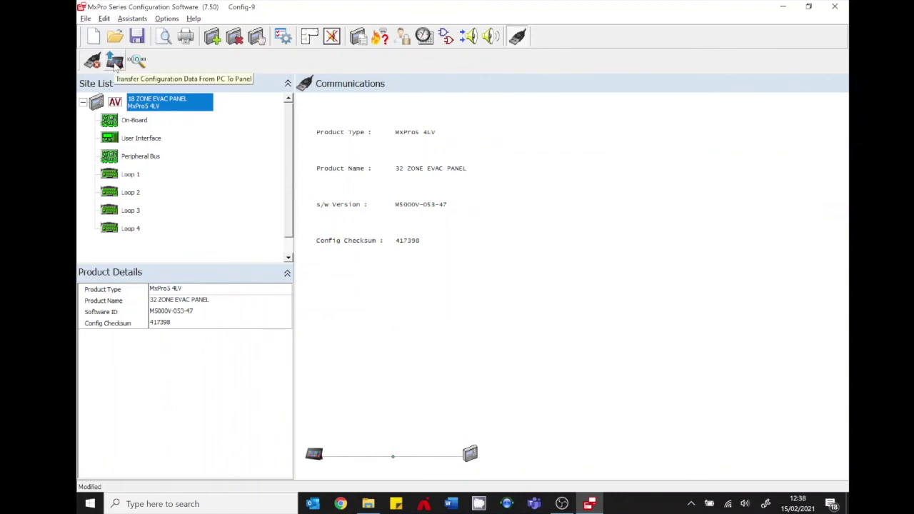
{"action": "left_click", "coordinate": [115, 62]}
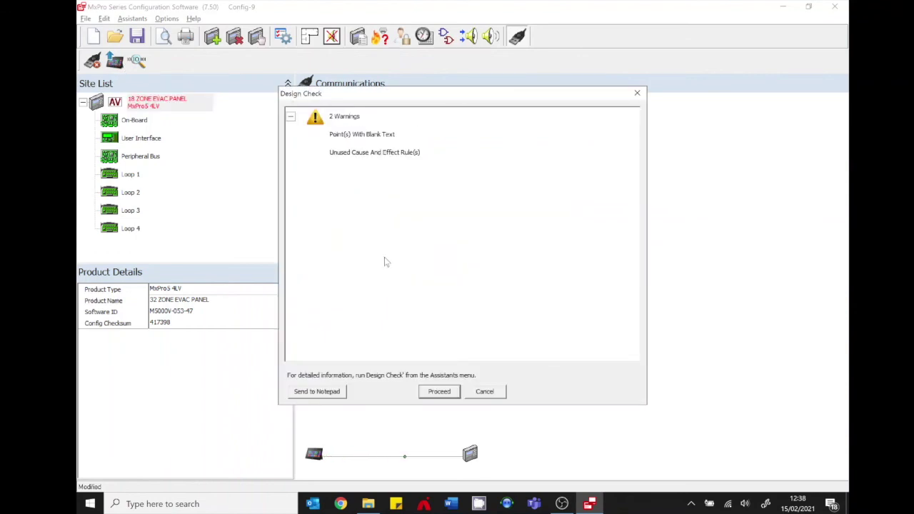
{"action": "left_click", "coordinate": [440, 392]}
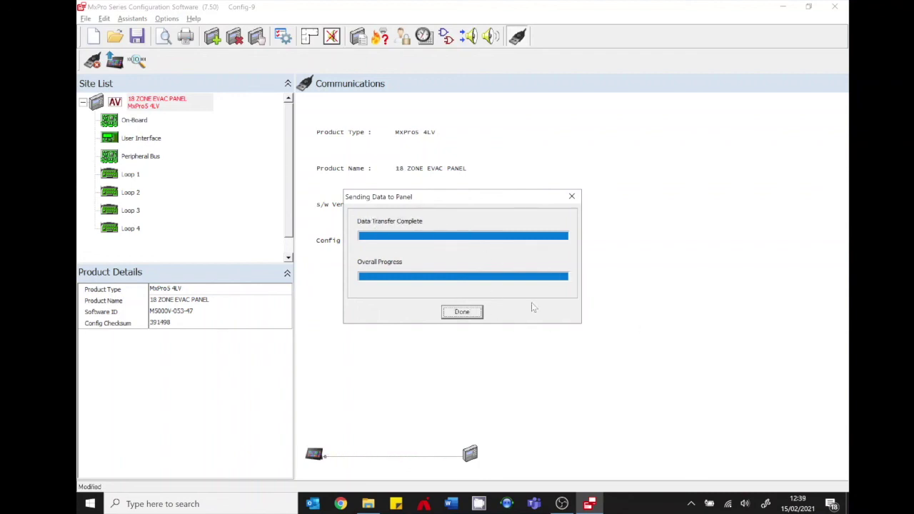
{"action": "left_click", "coordinate": [477, 318]}
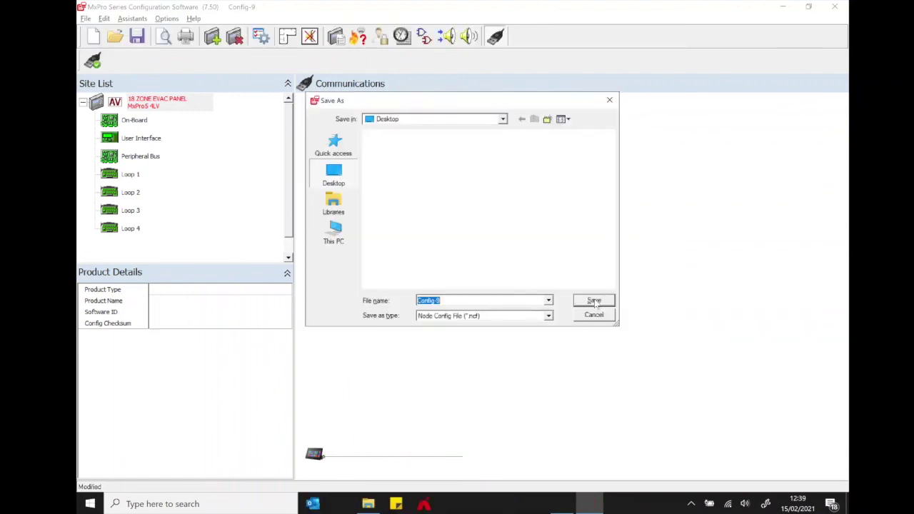